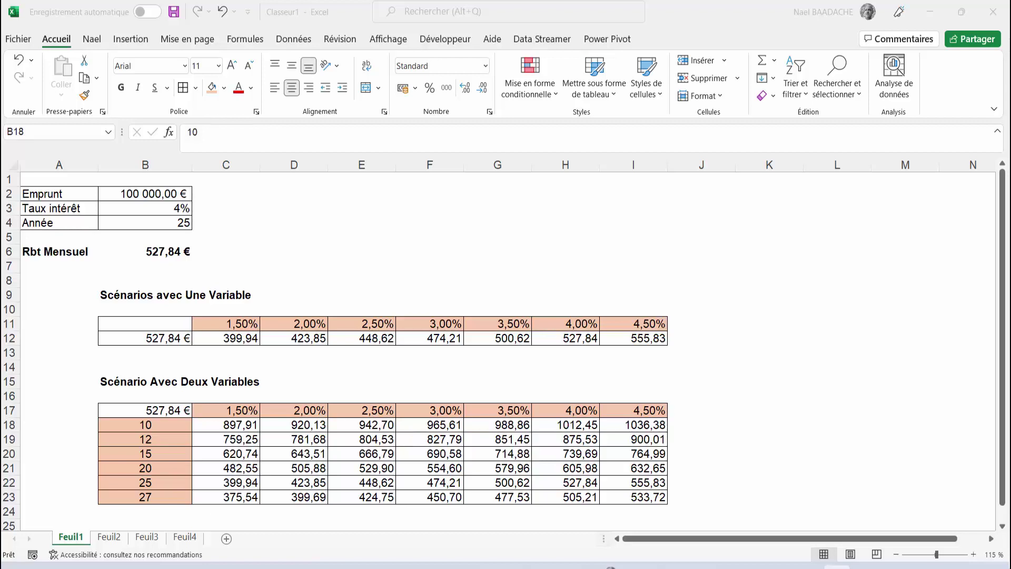
Check the monthly payment formula in B6.
{"action": "key", "text": "F2"}
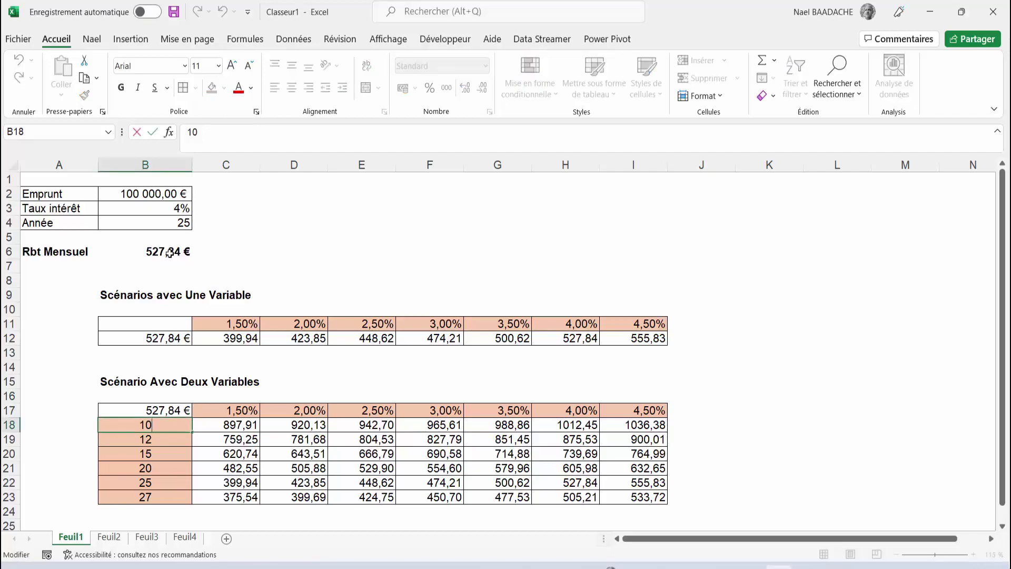
{"action": "left_click", "coordinate": [169, 253]}
{"action": "left_click", "coordinate": [574, 265]}
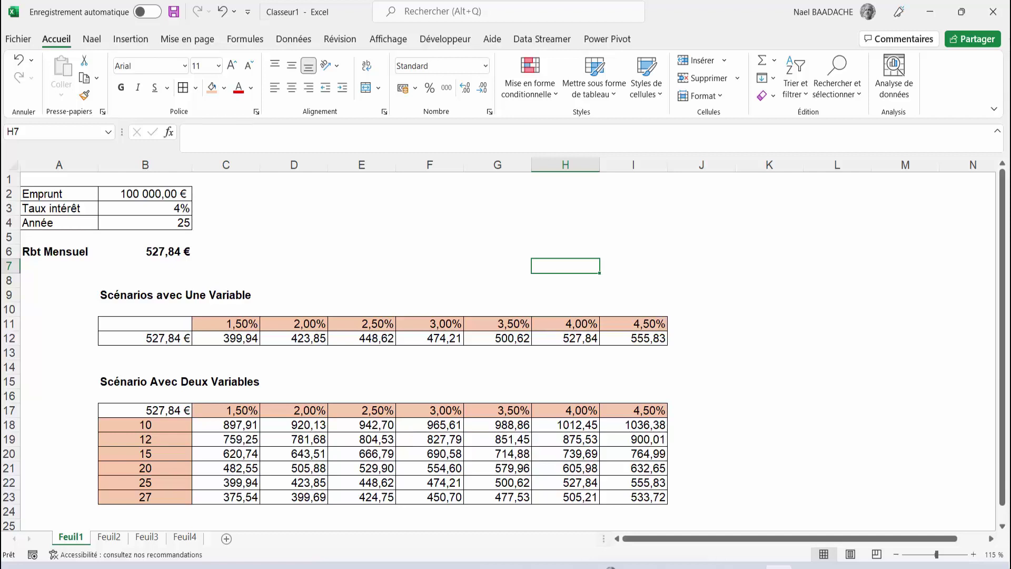
Inspect the rate headers of both tables and the loan duration values in column B.
{"action": "left_click", "coordinate": [278, 330]}
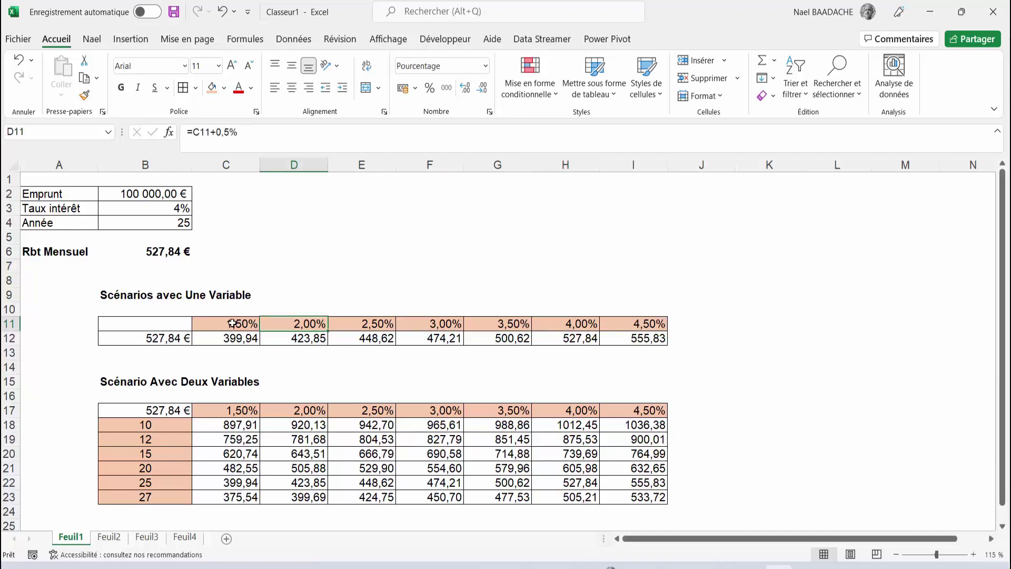
{"action": "left_click_drag", "start_coordinate": [232, 323], "coordinate": [368, 325]}
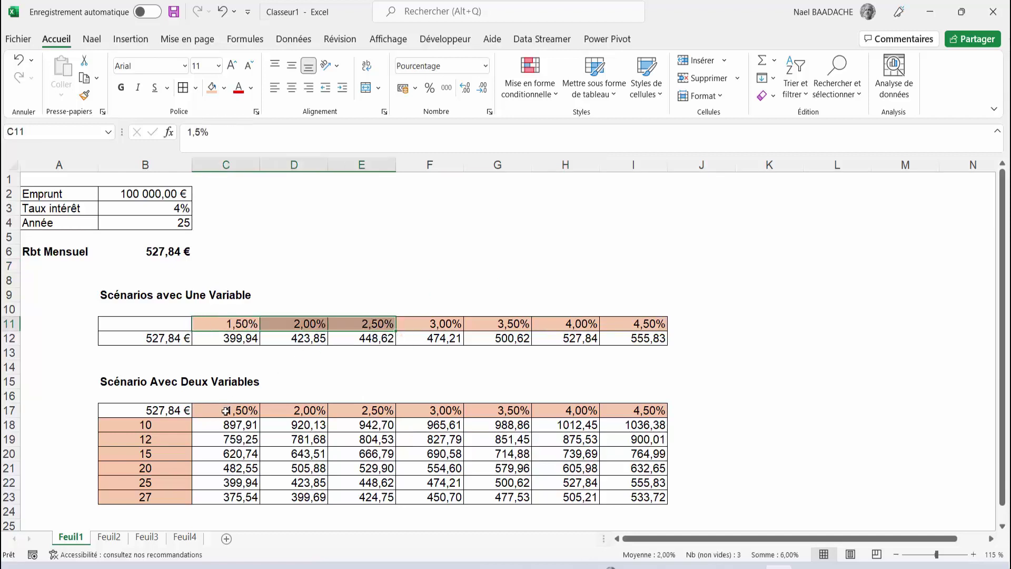
{"action": "left_click_drag", "start_coordinate": [225, 410], "coordinate": [294, 411]}
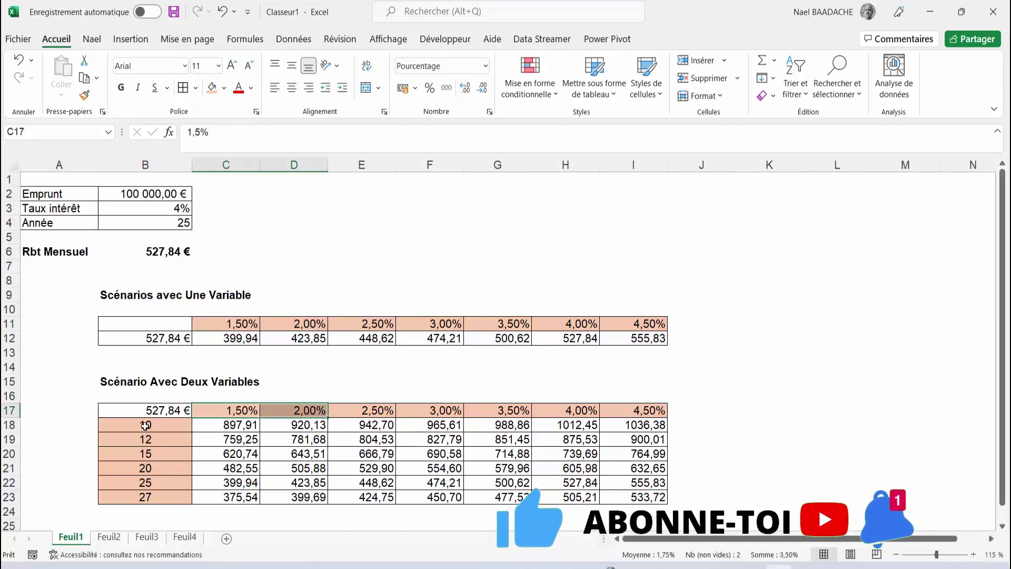
{"action": "left_click_drag", "start_coordinate": [145, 424], "coordinate": [145, 482]}
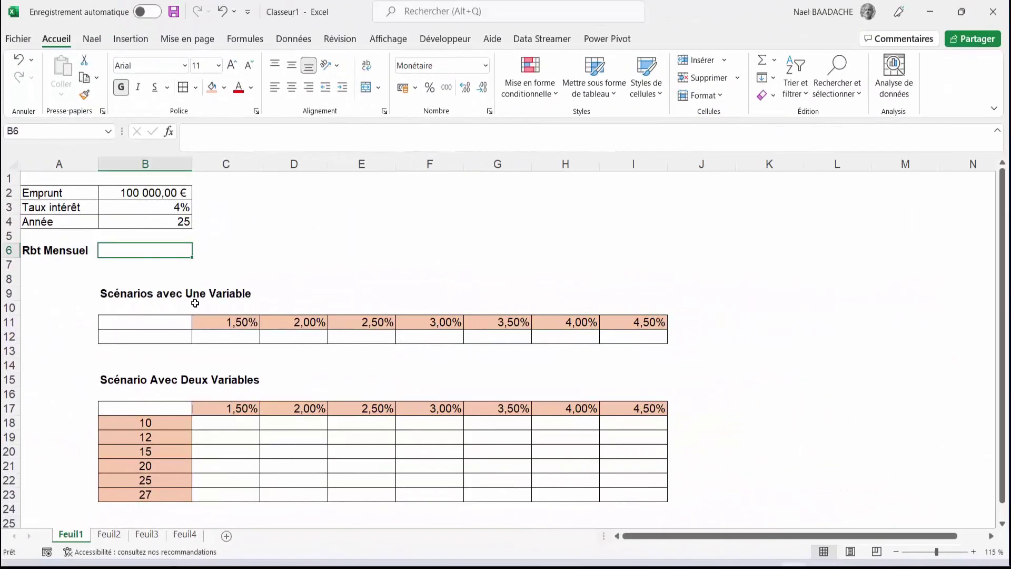
Review the first table's title in B9 and its rate and result rows.
{"action": "left_click", "coordinate": [138, 294]}
{"action": "left_click", "coordinate": [200, 295]}
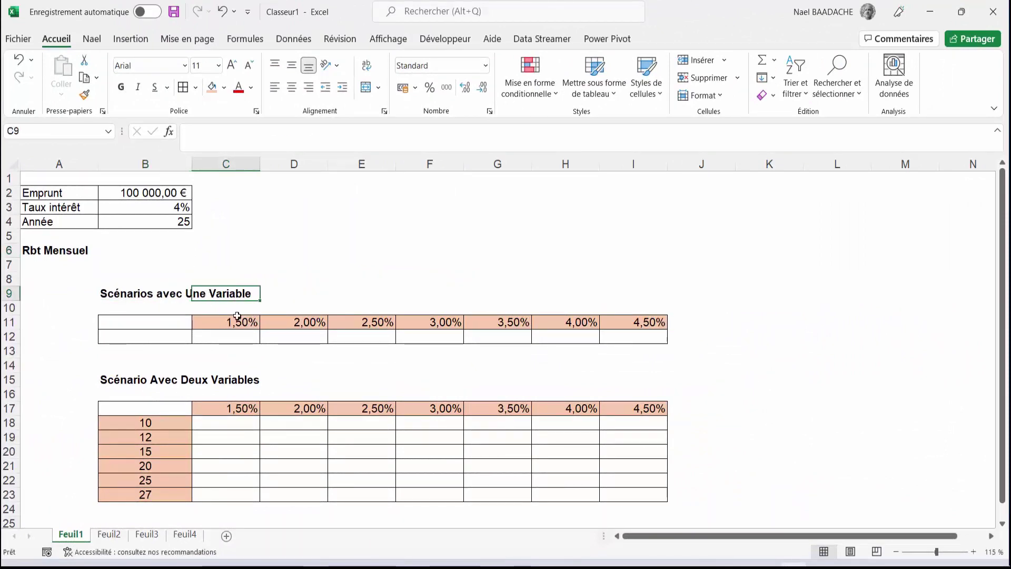
{"action": "mouse_move", "coordinate": [217, 326]}
{"action": "left_mouse_down"}
{"action": "mouse_move", "coordinate": [580, 336]}
{"action": "mouse_move", "coordinate": [649, 324]}
{"action": "left_mouse_up"}
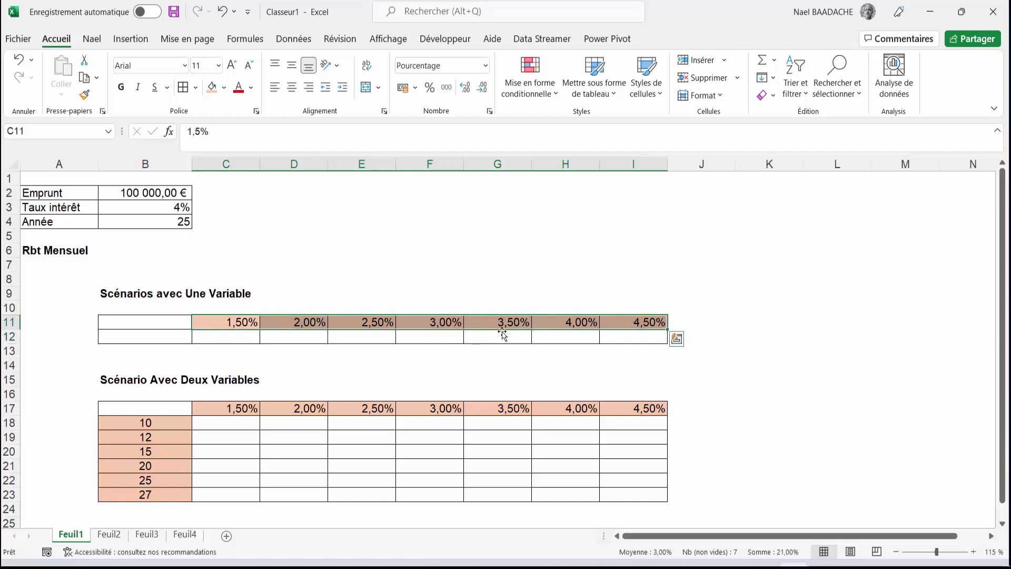
Append 's' to the B15 title so it reads Scénarios Avec Deux Variables.
{"action": "left_click", "coordinate": [114, 377]}
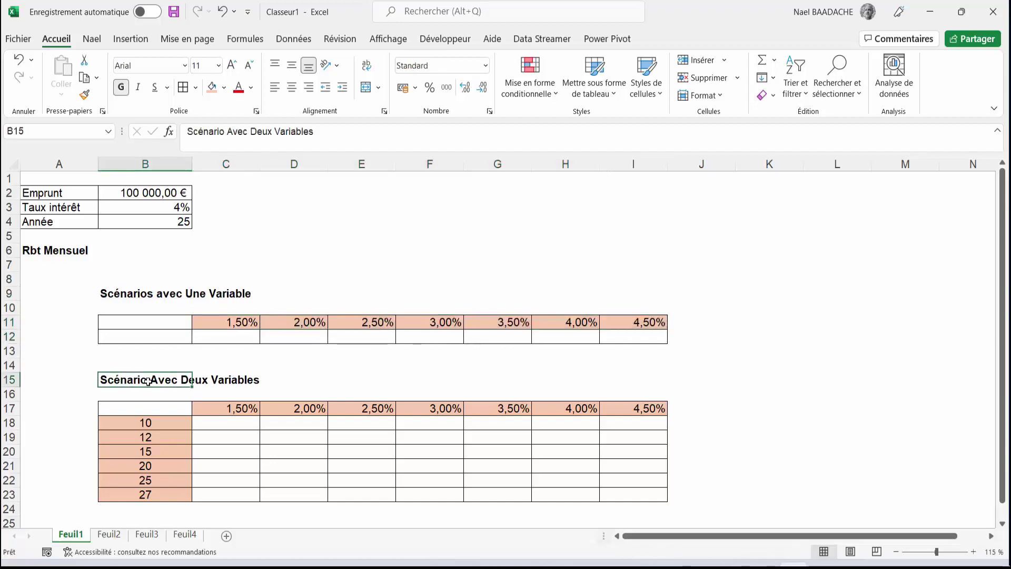
{"action": "left_click", "coordinate": [224, 131]}
{"action": "type", "text": "s"}
{"action": "key", "text": "Return"}
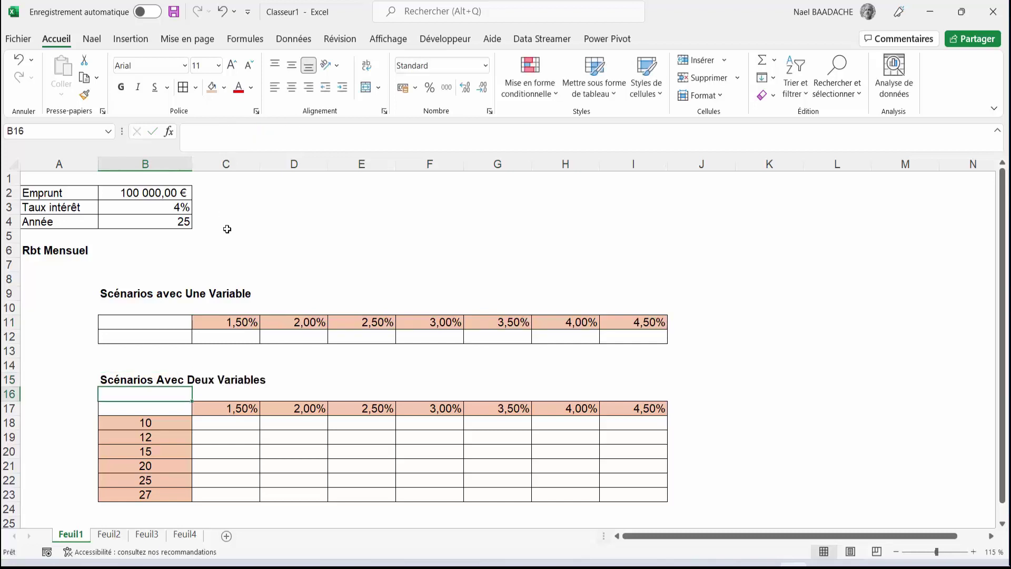
Review the two-variable table's rate headers, the durations 10 to 27, and B6.
{"action": "left_click_drag", "start_coordinate": [232, 408], "coordinate": [563, 409]}
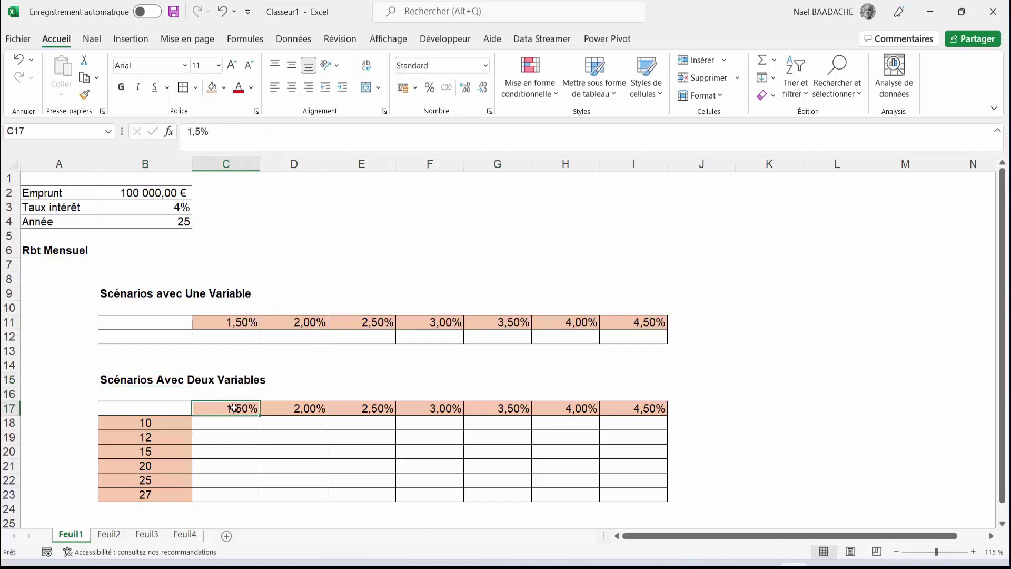
{"action": "left_click_drag", "start_coordinate": [158, 421], "coordinate": [165, 488]}
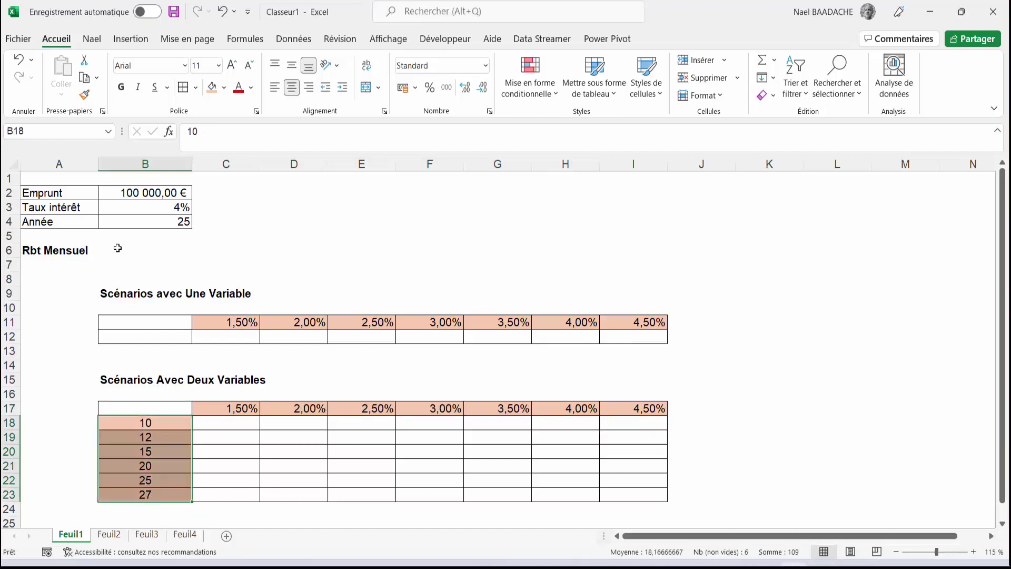
{"action": "left_click", "coordinate": [136, 251]}
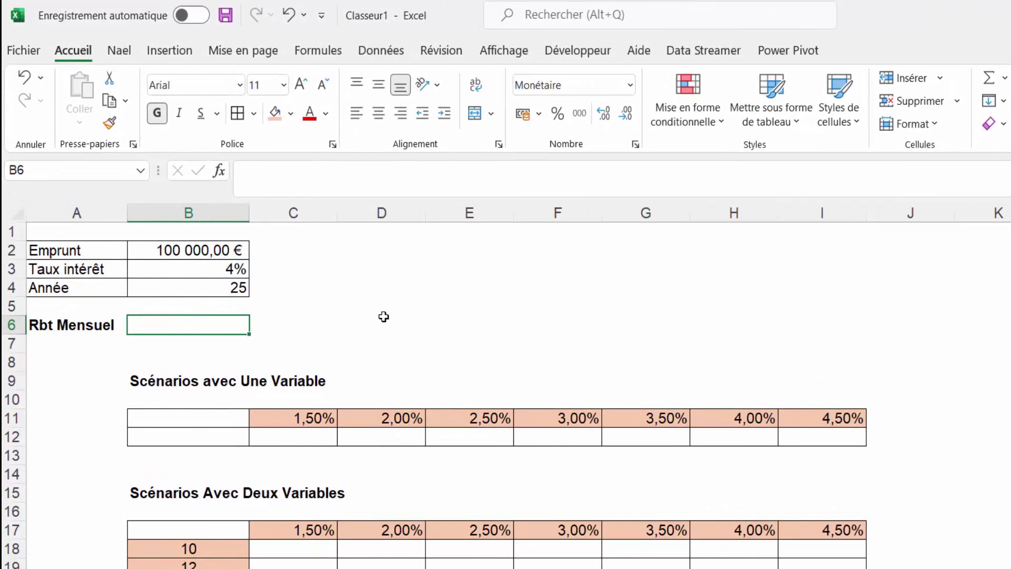
Enter the note VPM in D6.
{"action": "left_click", "coordinate": [412, 323]}
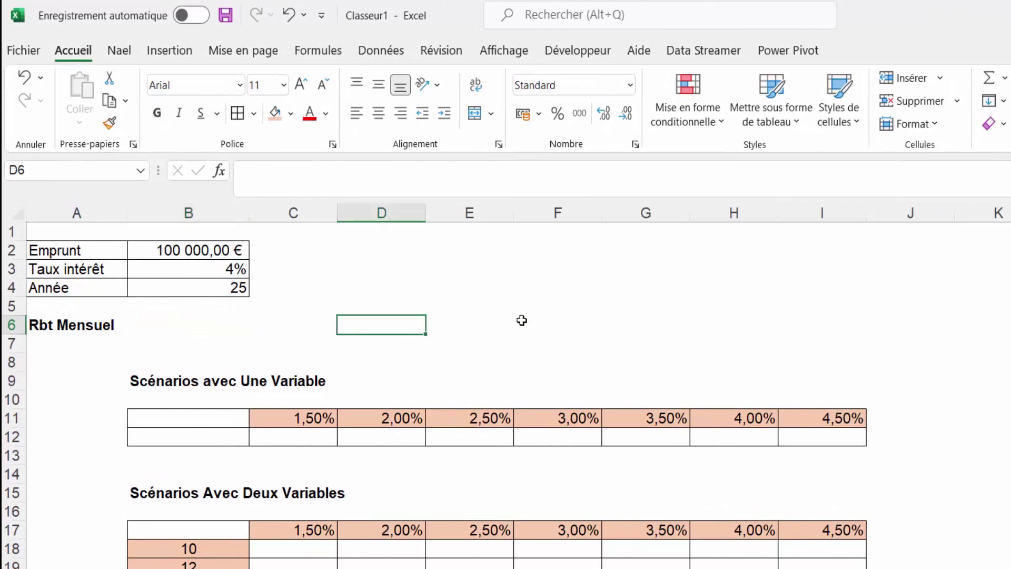
{"action": "type", "text": "VPM"}
{"action": "key", "text": "Return"}
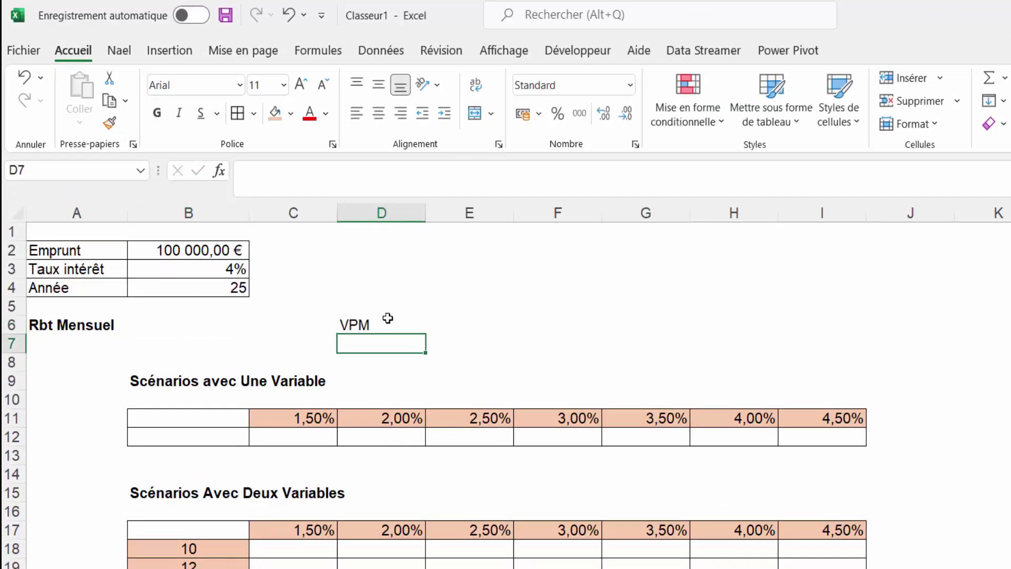
With B6 selected, browse the Financier function list in the Formules tab.
{"action": "left_click", "coordinate": [210, 325]}
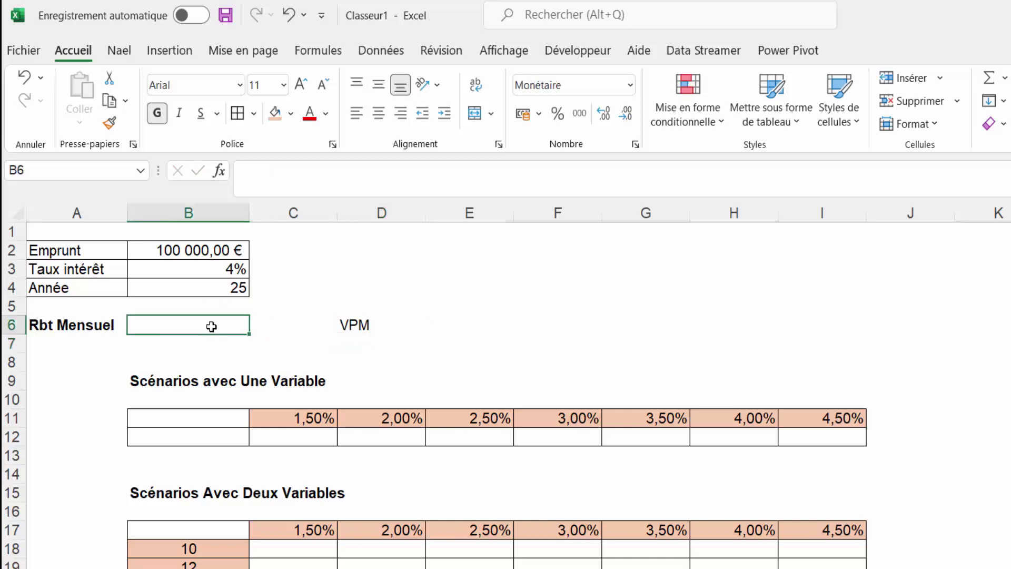
{"action": "left_click", "coordinate": [335, 51]}
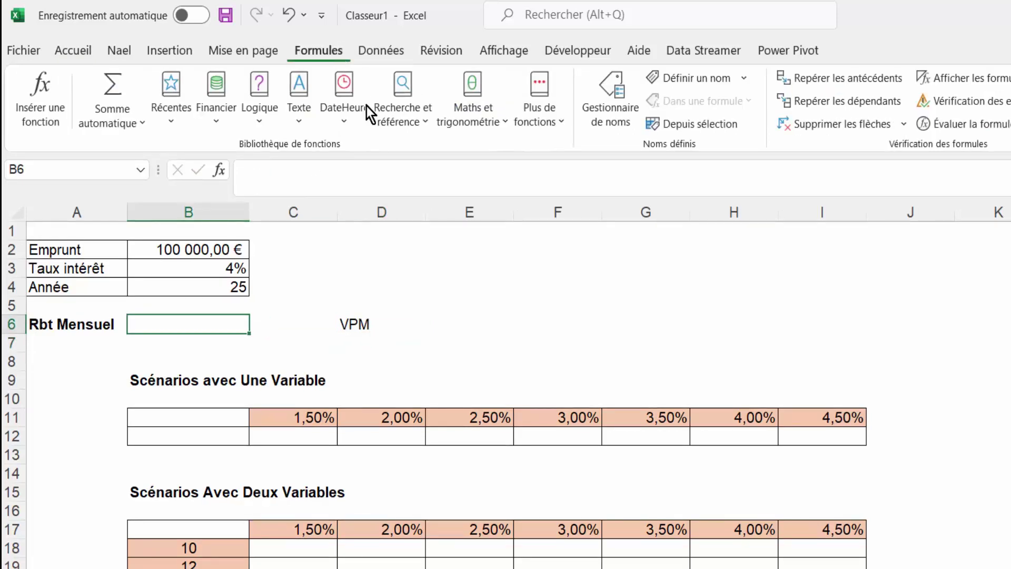
{"action": "left_click", "coordinate": [213, 122]}
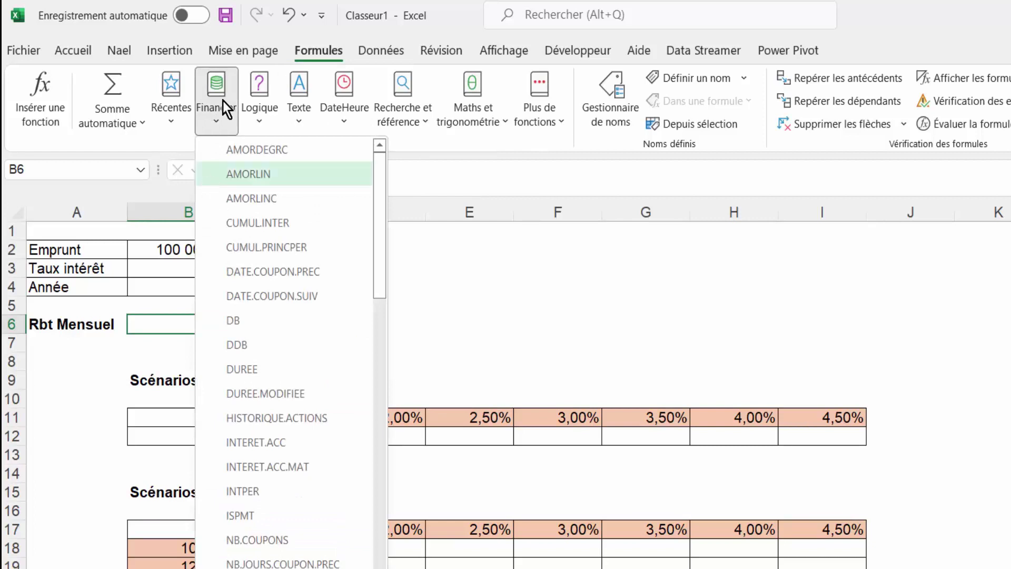
{"action": "left_click", "coordinate": [504, 282]}
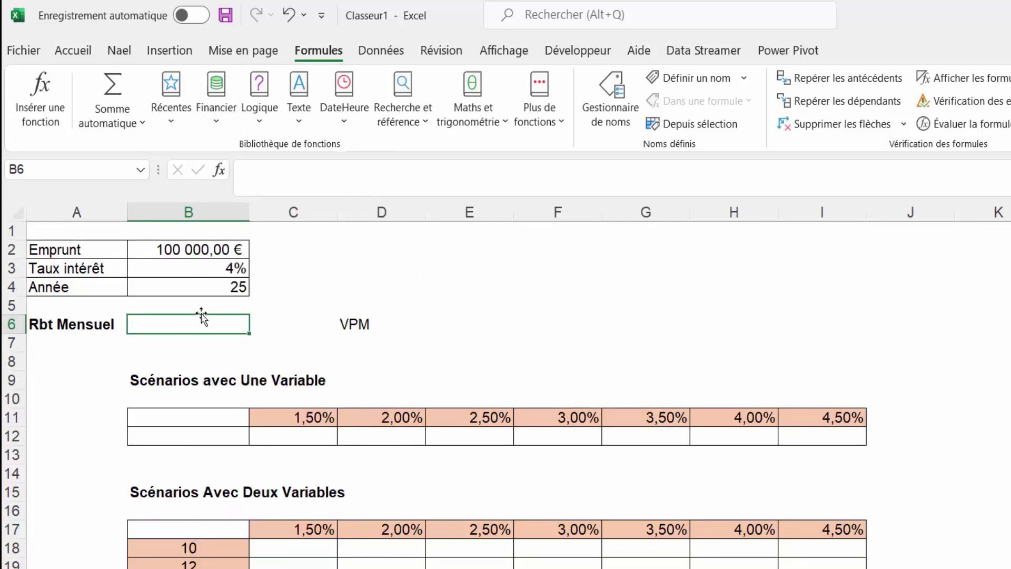
In Insérer une fonction for B6, keep the Finances category and search for VPM.
{"action": "left_click", "coordinate": [220, 171]}
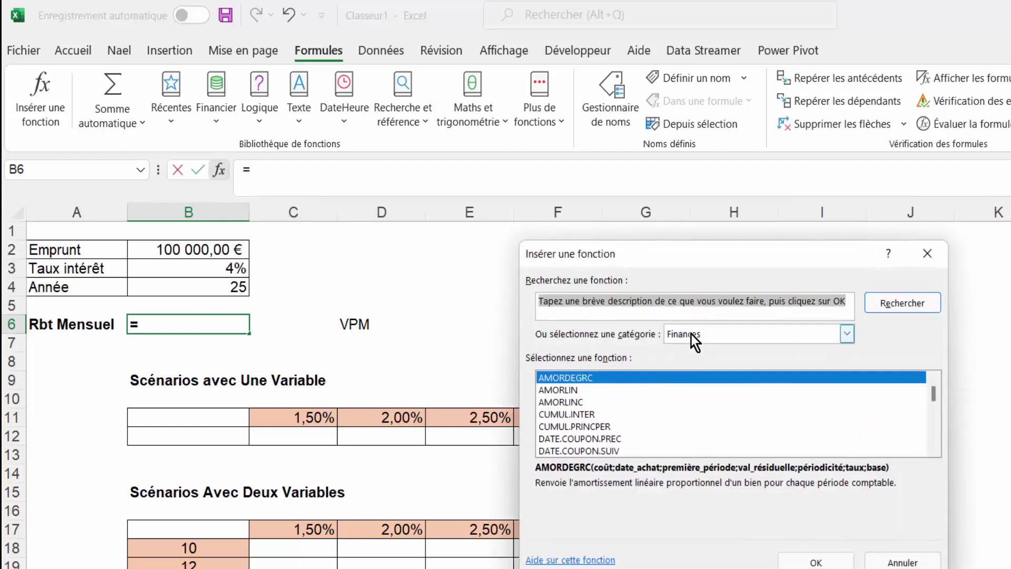
{"action": "left_click", "coordinate": [846, 334]}
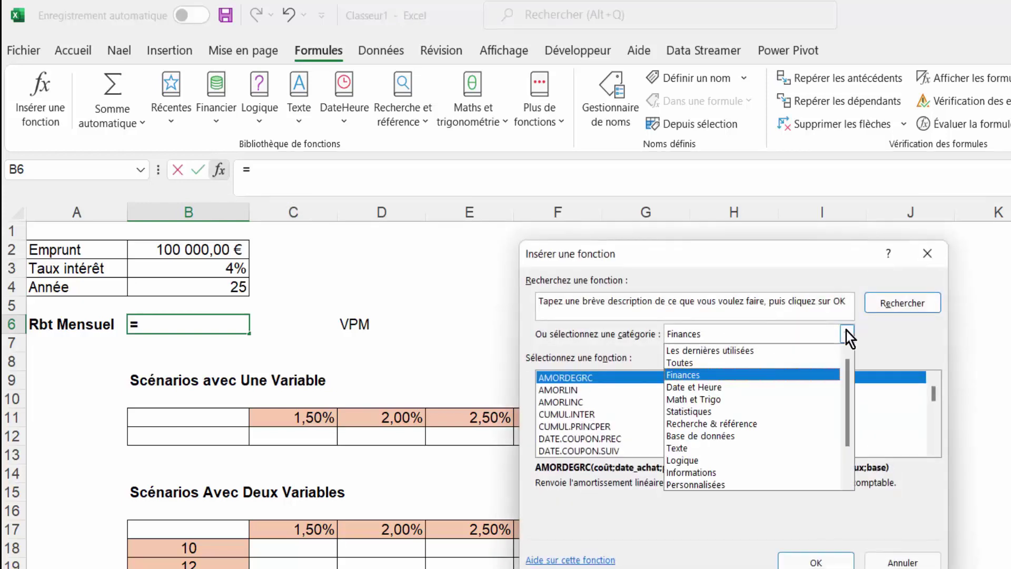
{"action": "left_click", "coordinate": [687, 377]}
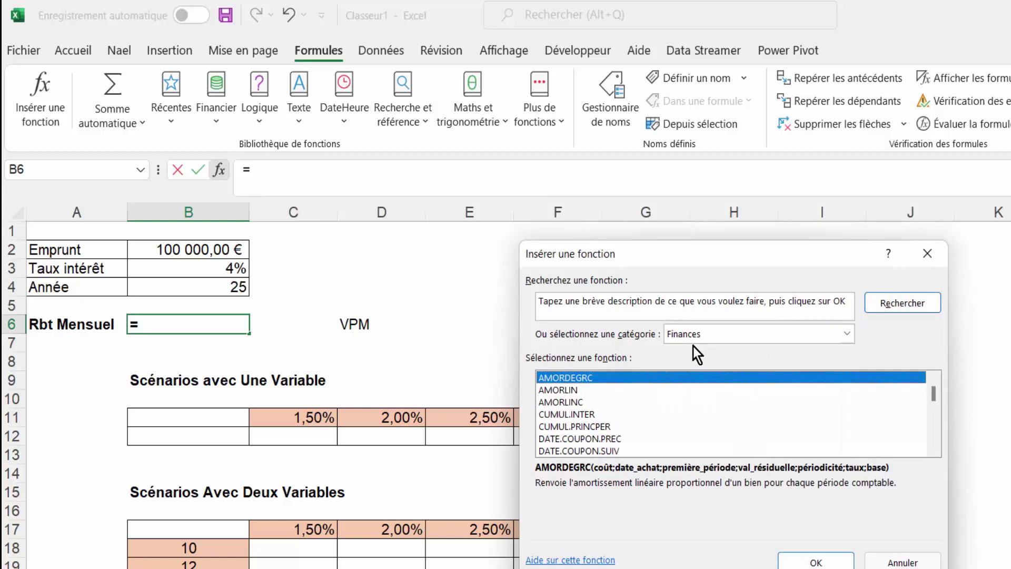
{"action": "left_click", "coordinate": [538, 302]}
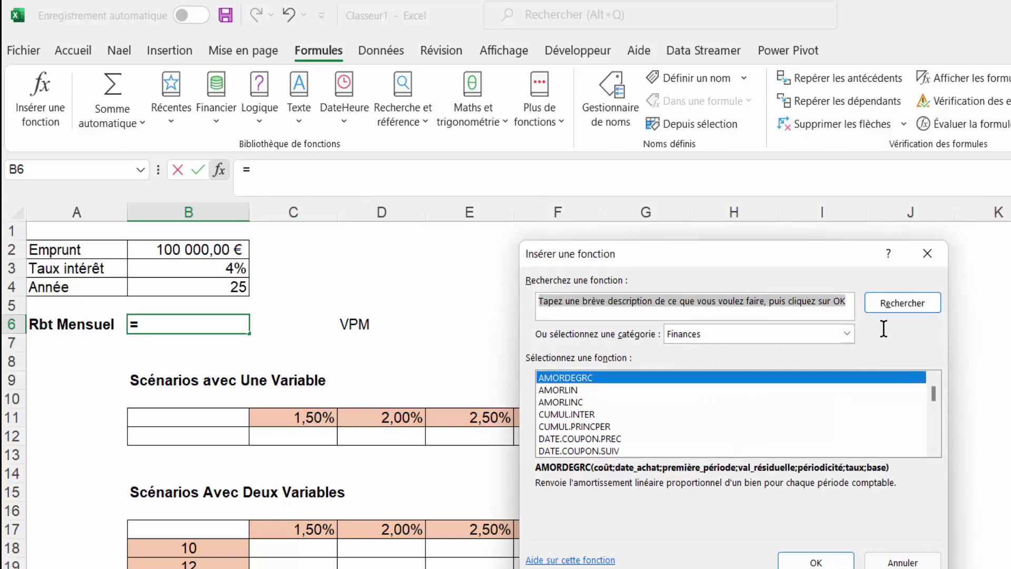
{"action": "type", "text": "VPM"}
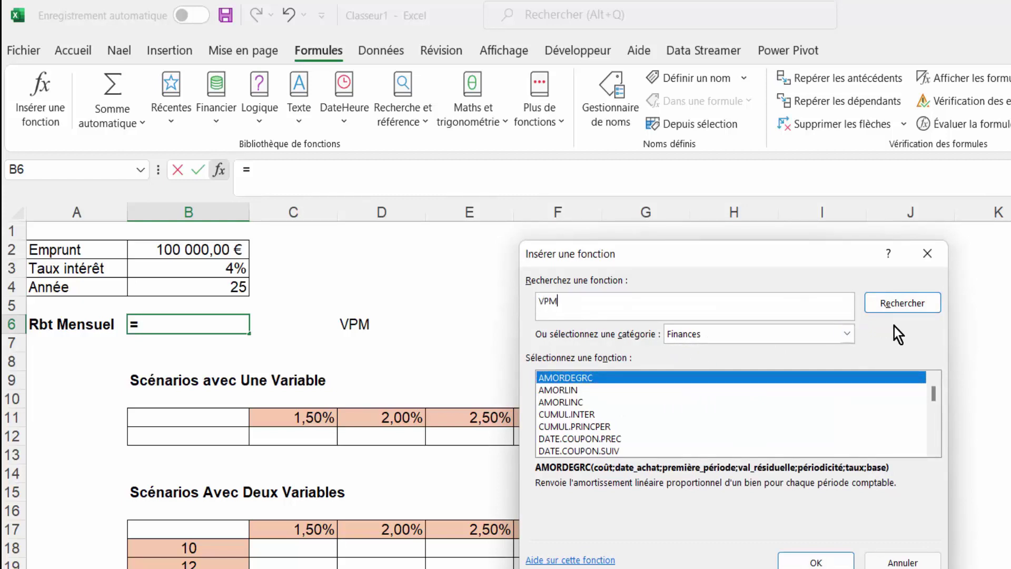
{"action": "left_click", "coordinate": [906, 305]}
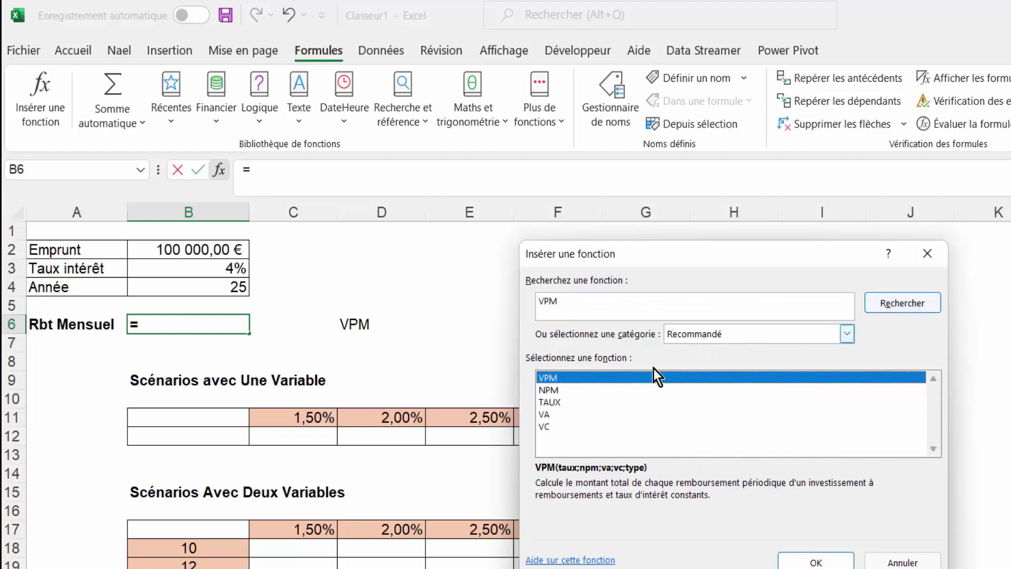
Choose VPM and set its Taux argument to B3/12, the monthly interest rate.
{"action": "double_click", "coordinate": [547, 377]}
{"action": "mouse_move", "coordinate": [687, 265]}
{"action": "left_mouse_down"}
{"action": "mouse_move", "coordinate": [784, 248]}
{"action": "mouse_move", "coordinate": [719, 175]}
{"action": "left_mouse_up"}
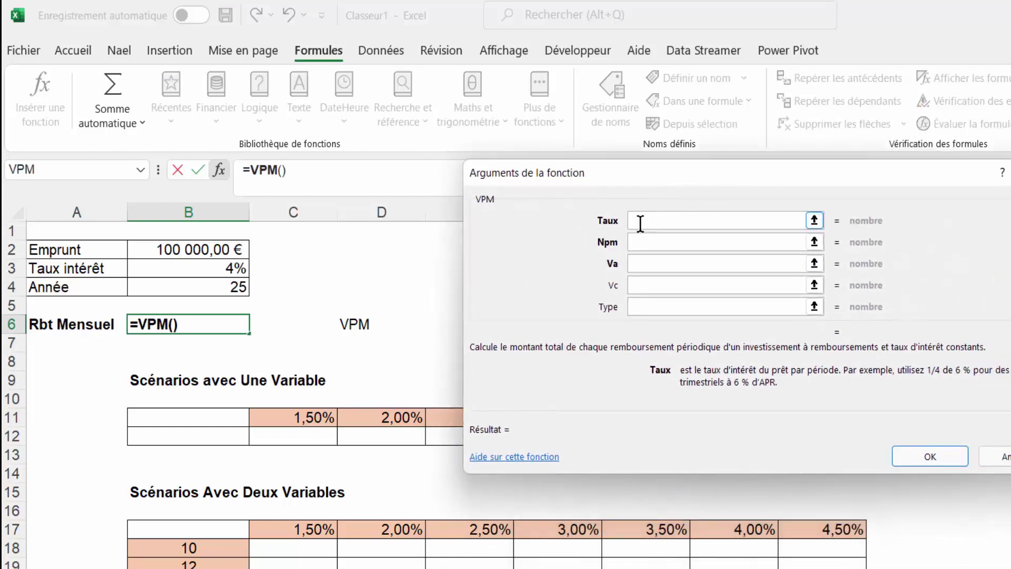
{"action": "left_click", "coordinate": [218, 264]}
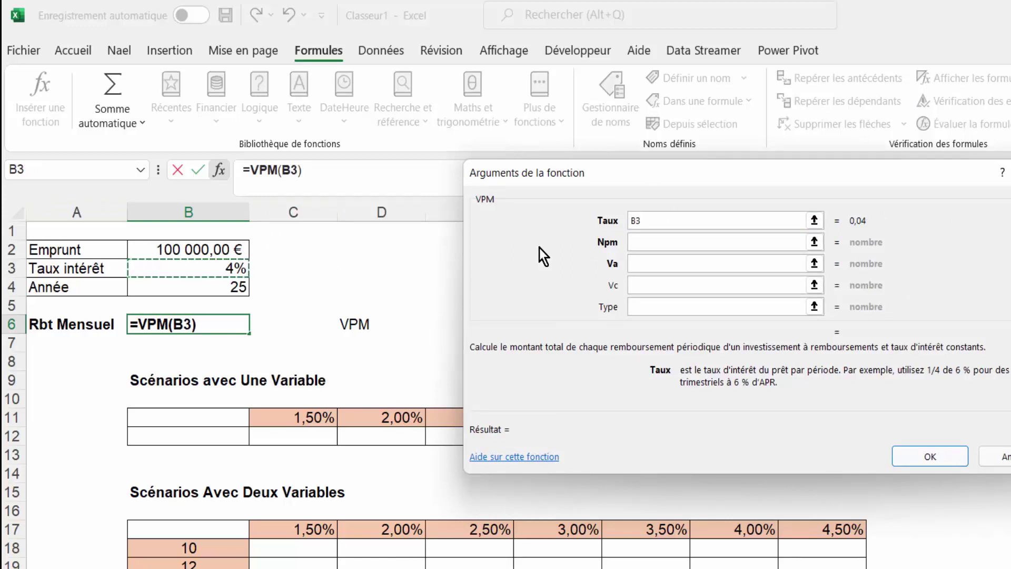
{"action": "left_click", "coordinate": [662, 220]}
{"action": "type", "text": "/12"}
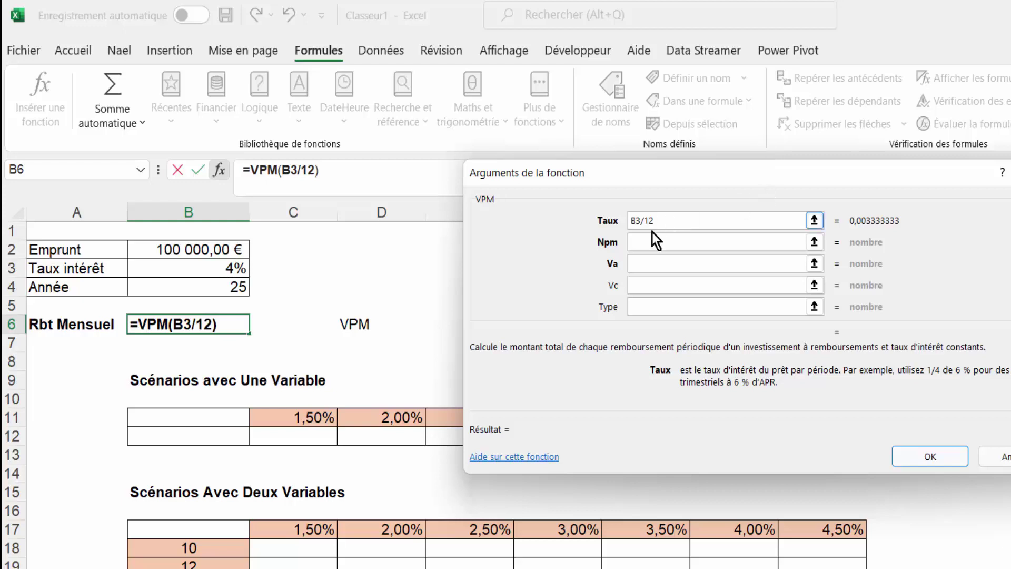
{"action": "left_click", "coordinate": [644, 242]}
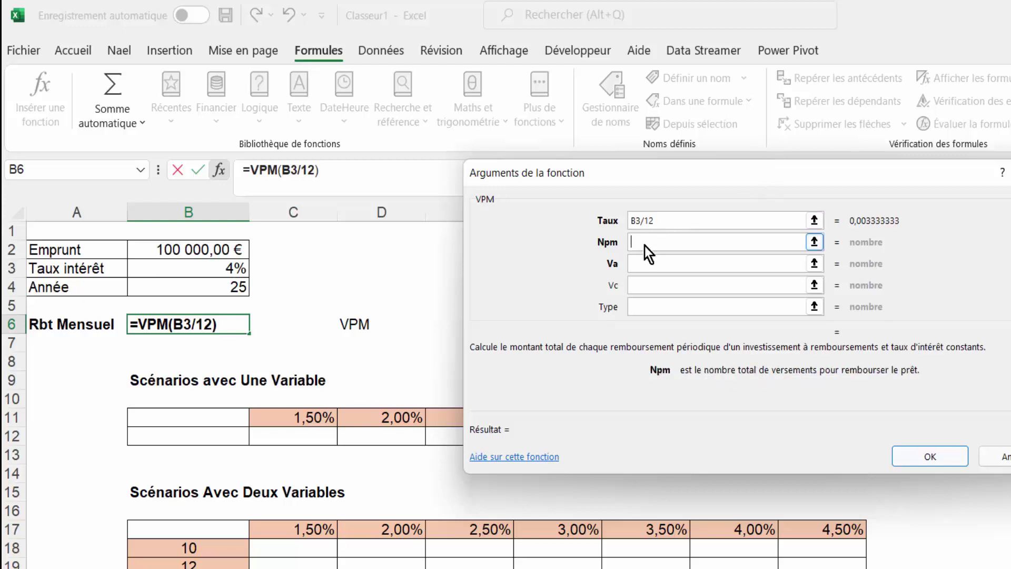
Set Npm to B4*12 and Va to -B2, completing =VPM(B3/12;B4*12;-B2).
{"action": "left_click", "coordinate": [213, 286]}
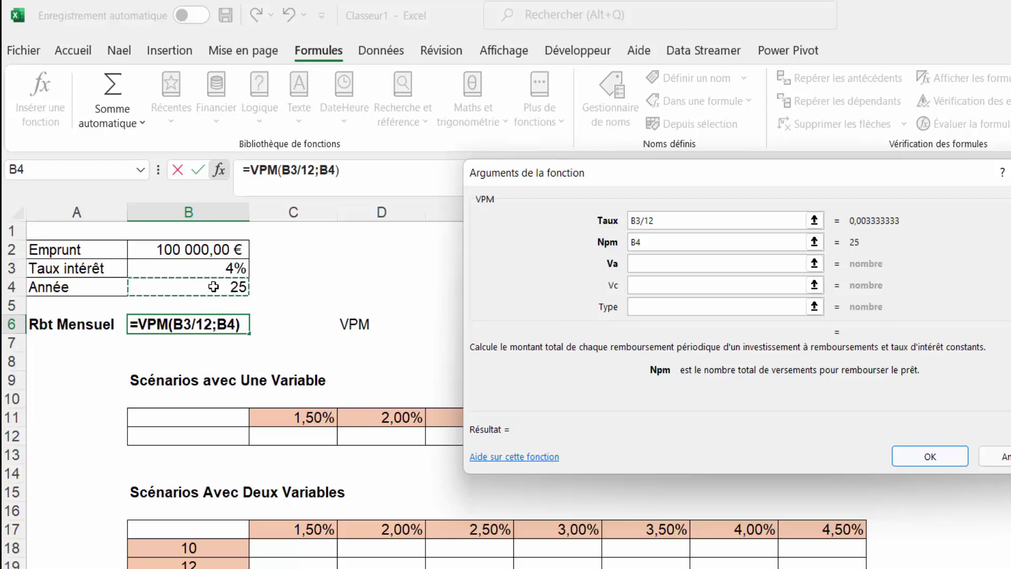
{"action": "type", "text": "*"}
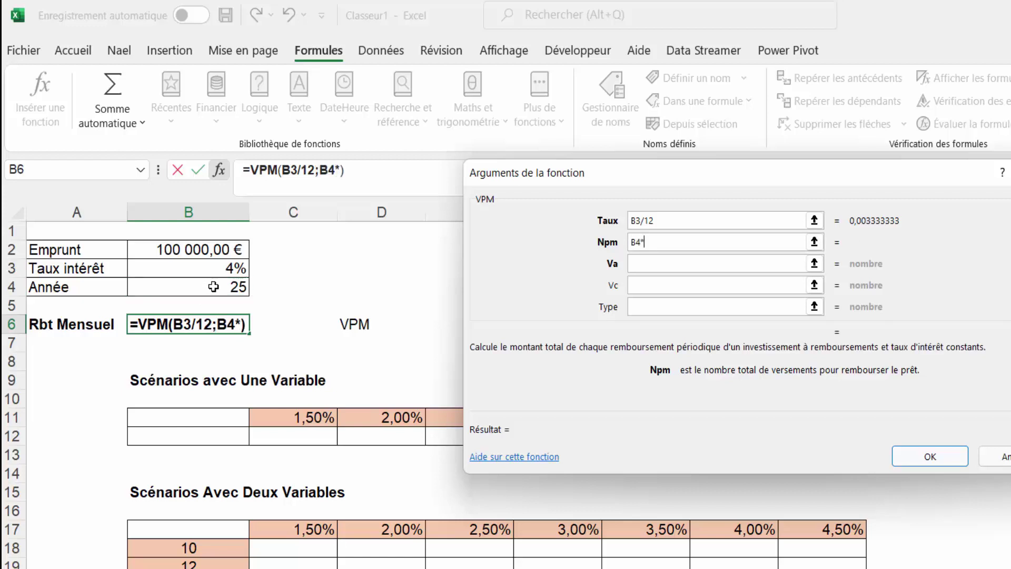
{"action": "type", "text": "12"}
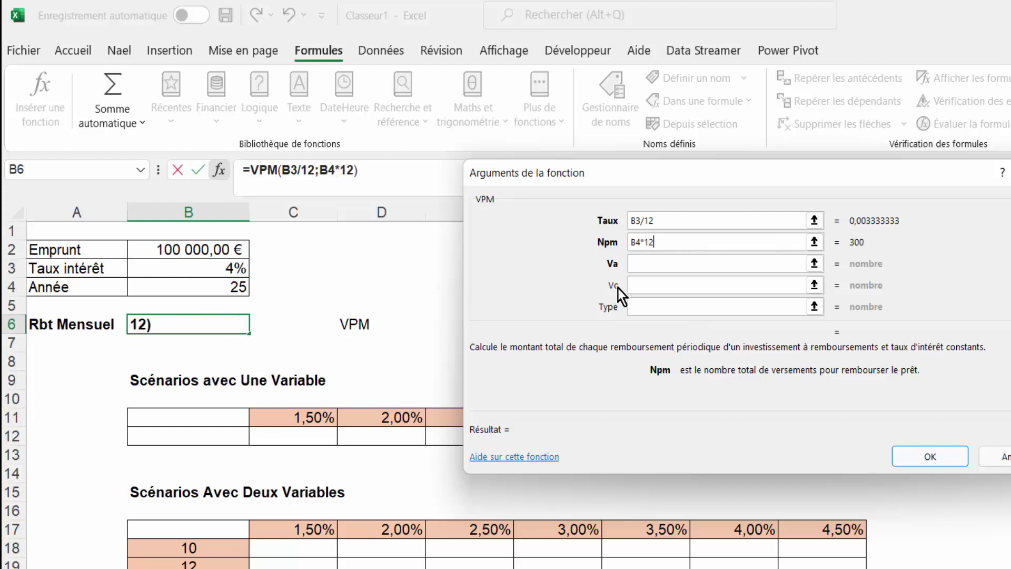
{"action": "left_click", "coordinate": [646, 264]}
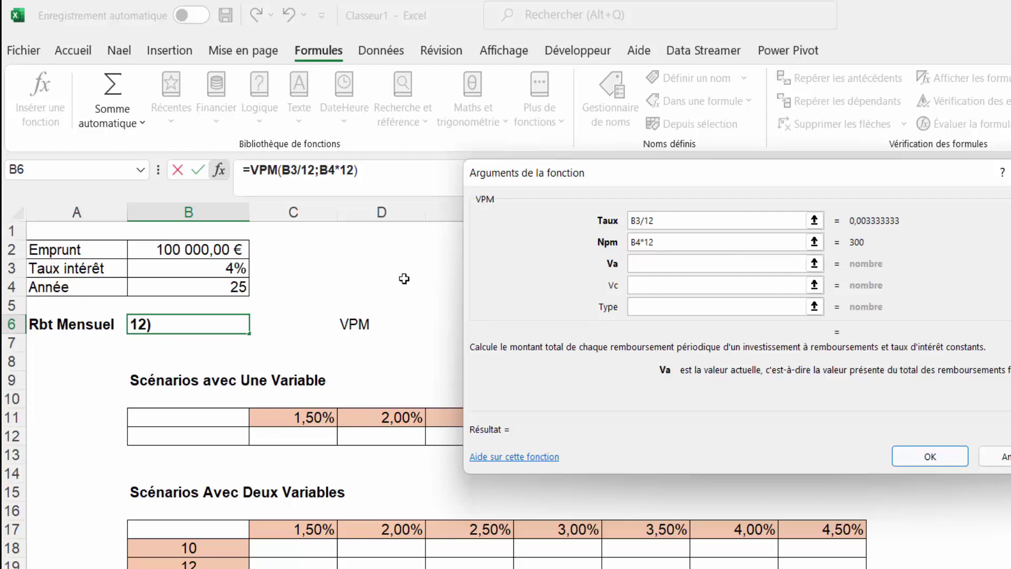
{"action": "type", "text": "-"}
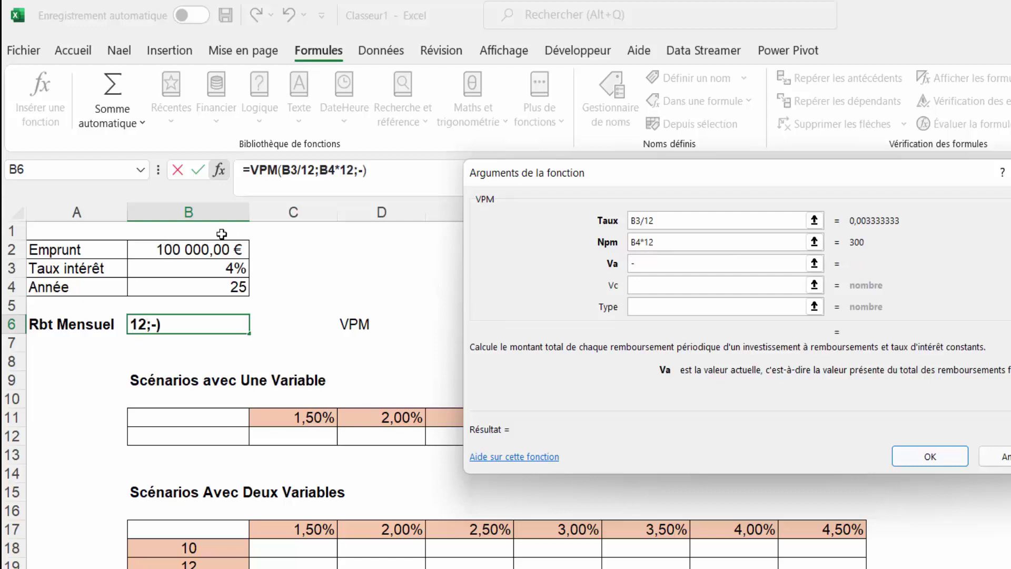
{"action": "left_click", "coordinate": [179, 247]}
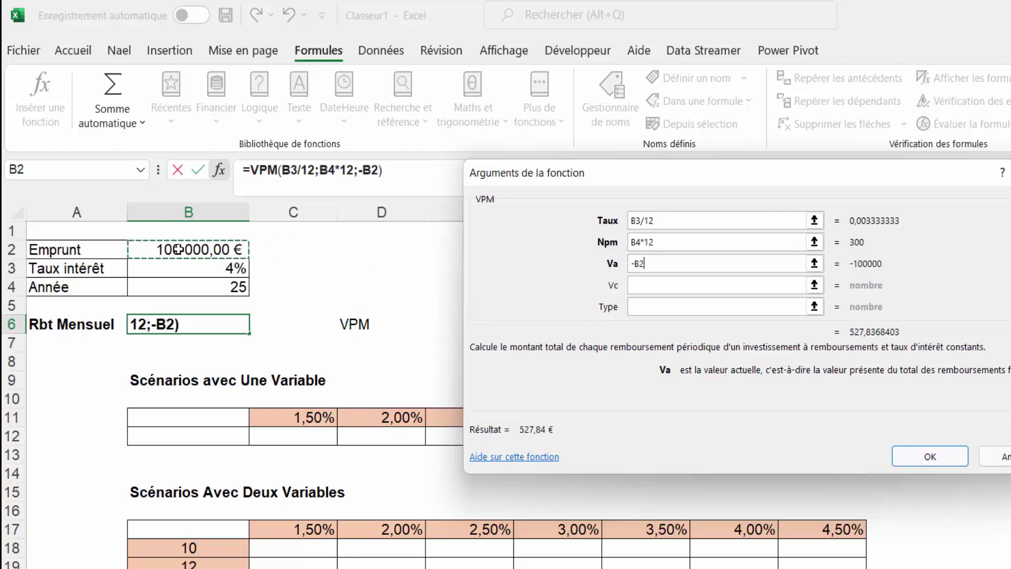
{"action": "left_click", "coordinate": [645, 282]}
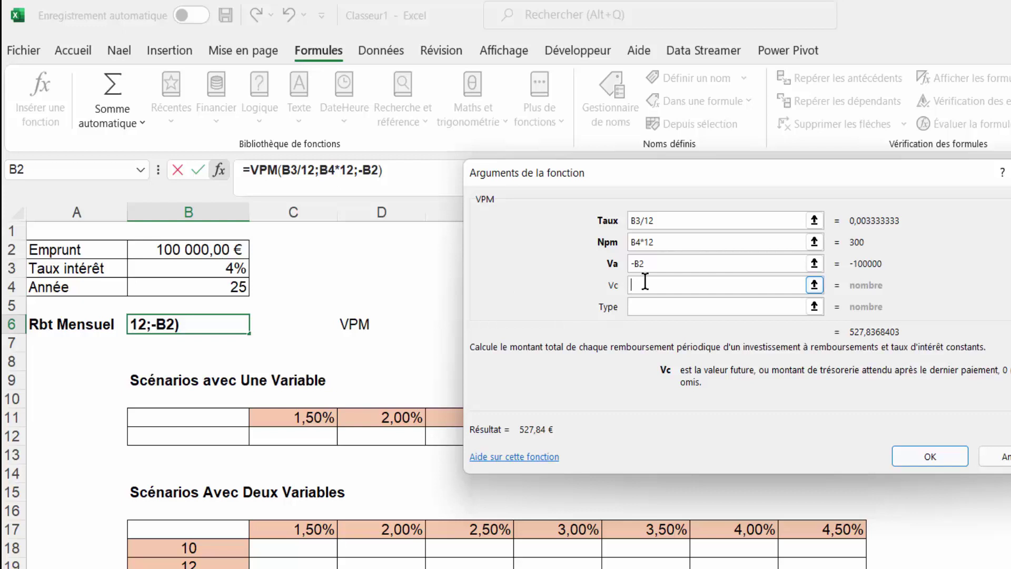
{"action": "left_click", "coordinate": [650, 308]}
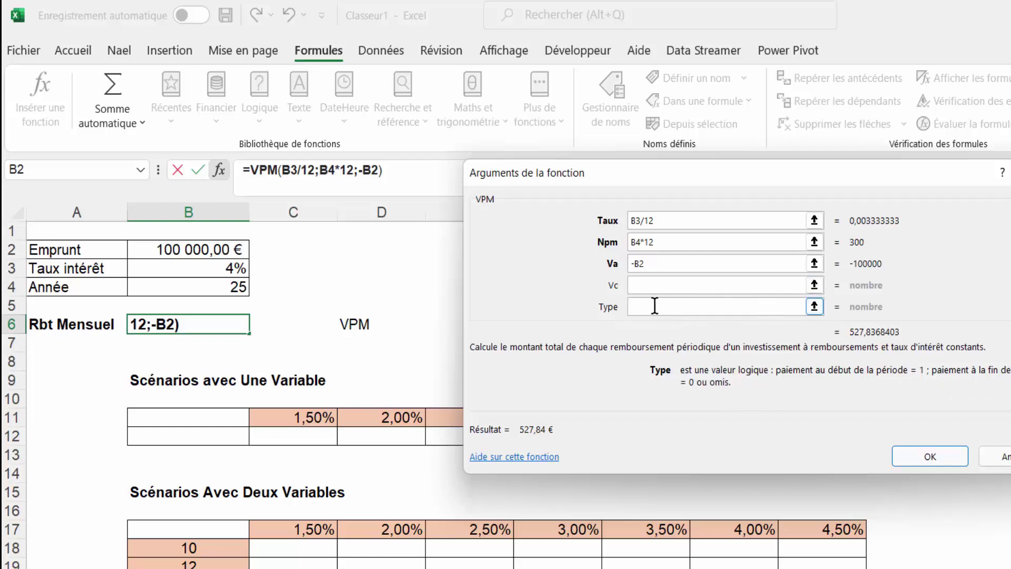
{"action": "left_click", "coordinate": [935, 453]}
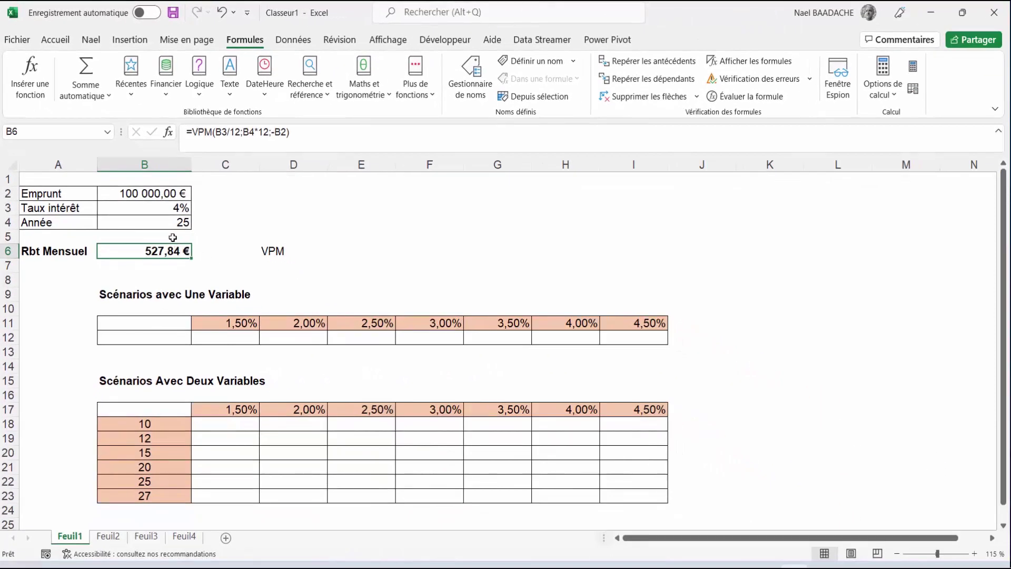
Review the loan inputs B2, B3, B4 and the 527,84 € payment in B6.
{"action": "left_click", "coordinate": [159, 193]}
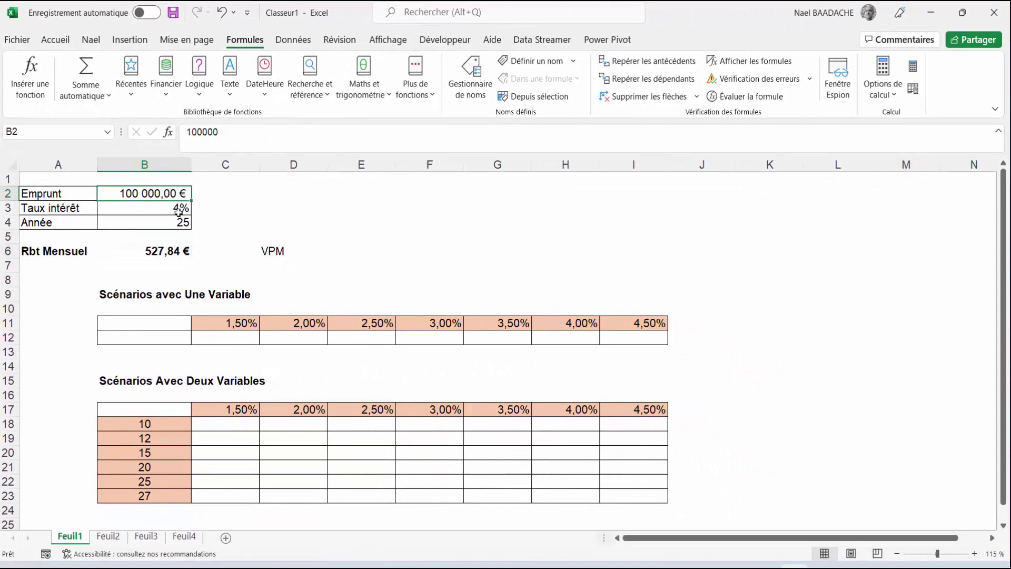
{"action": "left_click", "coordinate": [172, 208]}
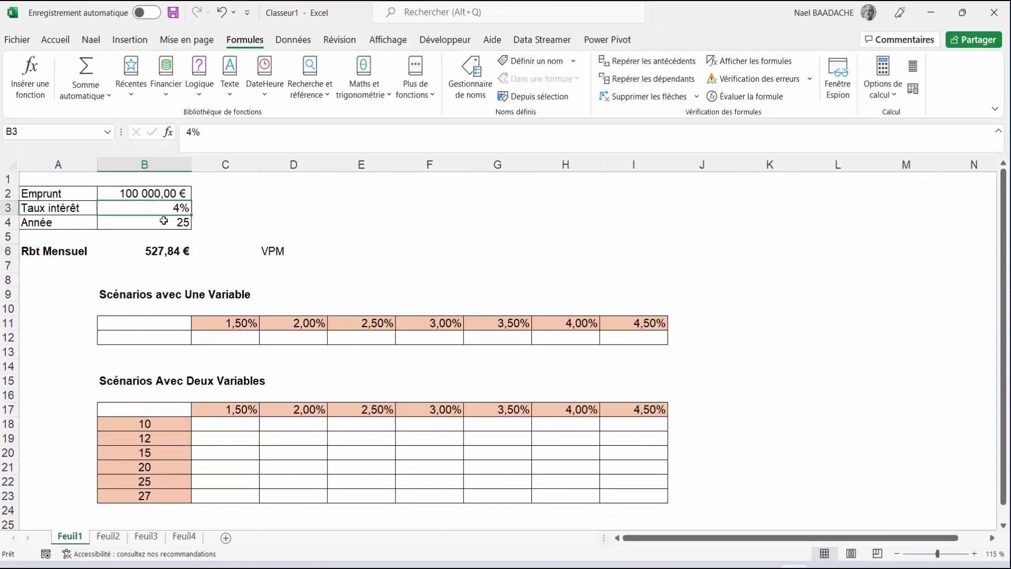
{"action": "left_click", "coordinate": [164, 220]}
{"action": "left_click", "coordinate": [163, 252]}
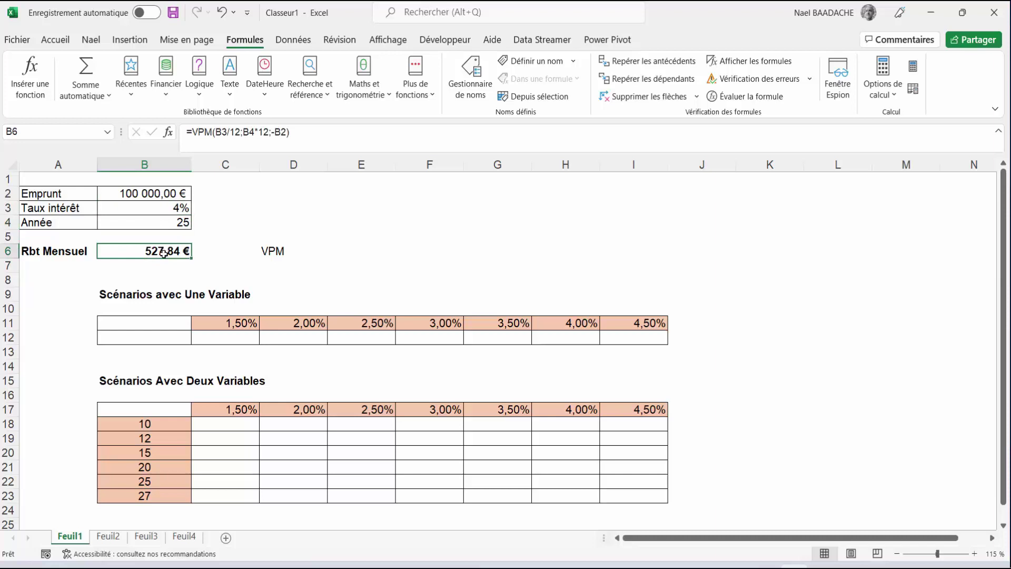
{"action": "left_click", "coordinate": [161, 266]}
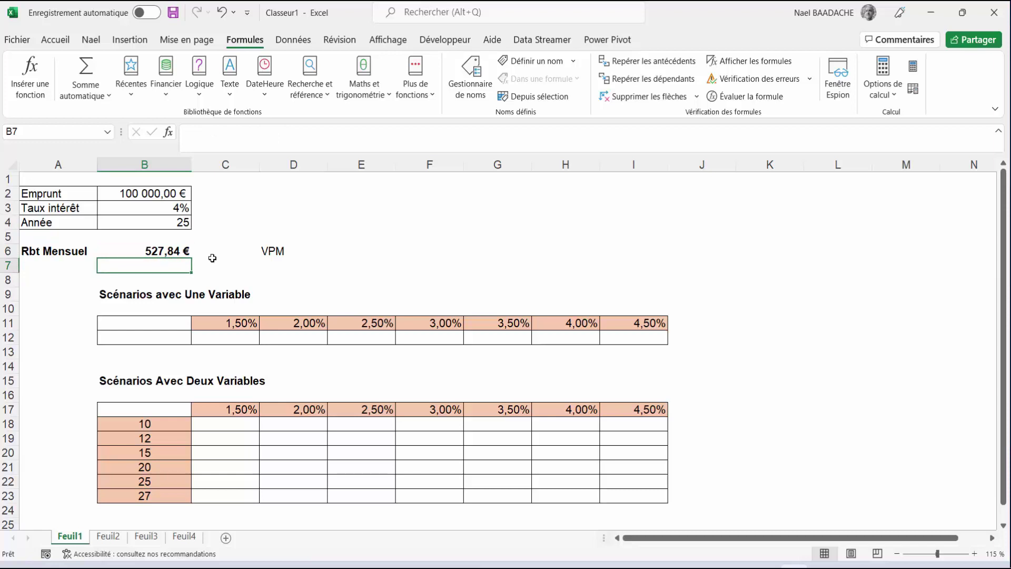
Enter =B6*(B4*12) in B7 for a total repaid of 158 351,05 €.
{"action": "type", "text": "+"}
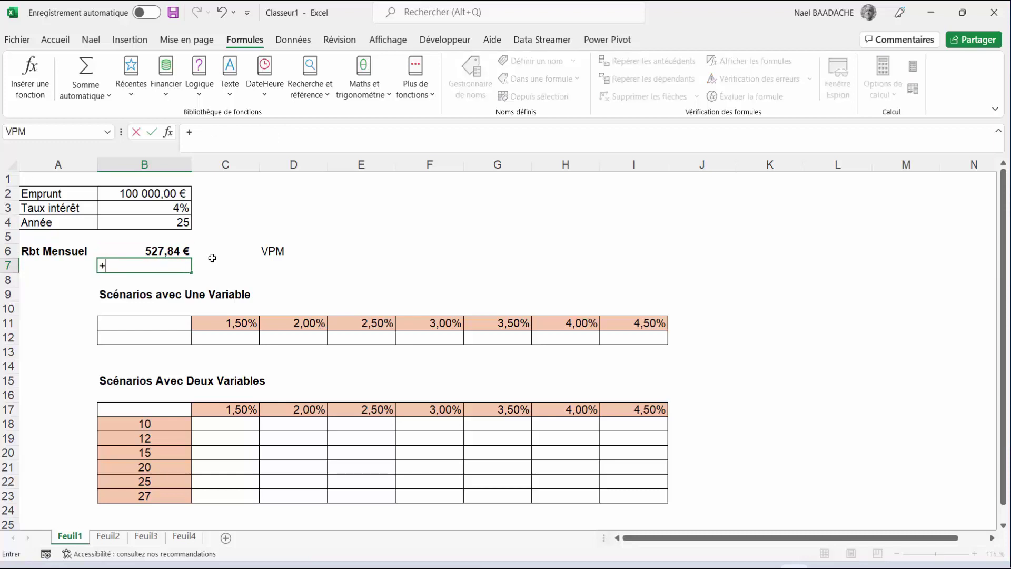
{"action": "key", "text": "BackSpace"}
{"action": "type", "text": "="}
{"action": "left_click", "coordinate": [171, 251]}
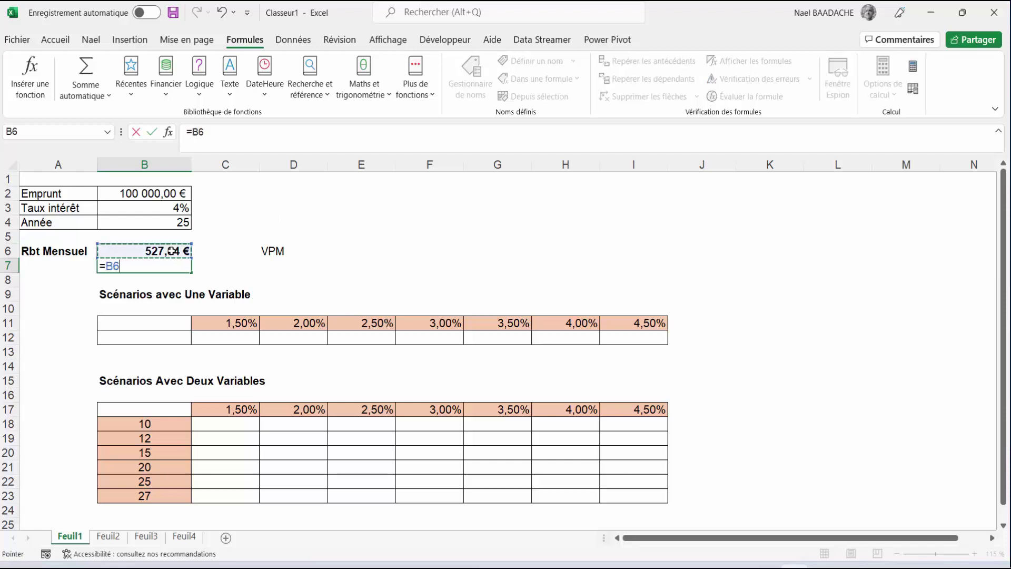
{"action": "type", "text": "*"}
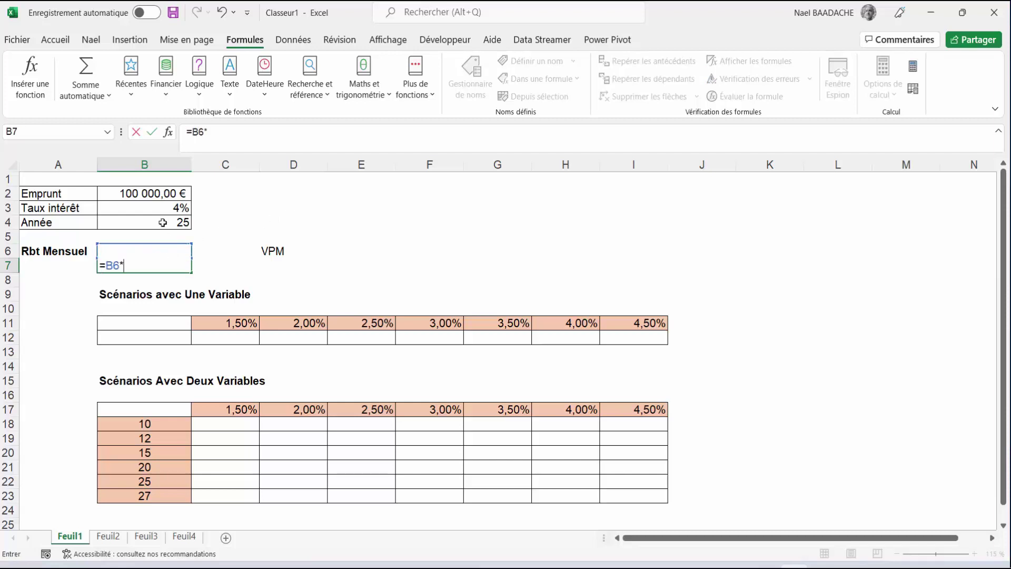
{"action": "left_click", "coordinate": [162, 222]}
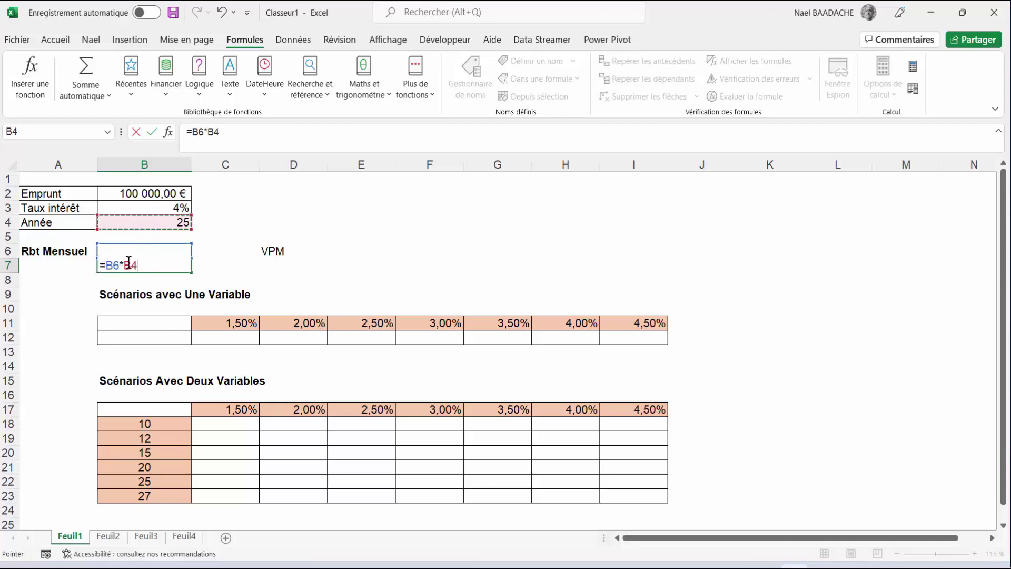
{"action": "left_click", "coordinate": [124, 265]}
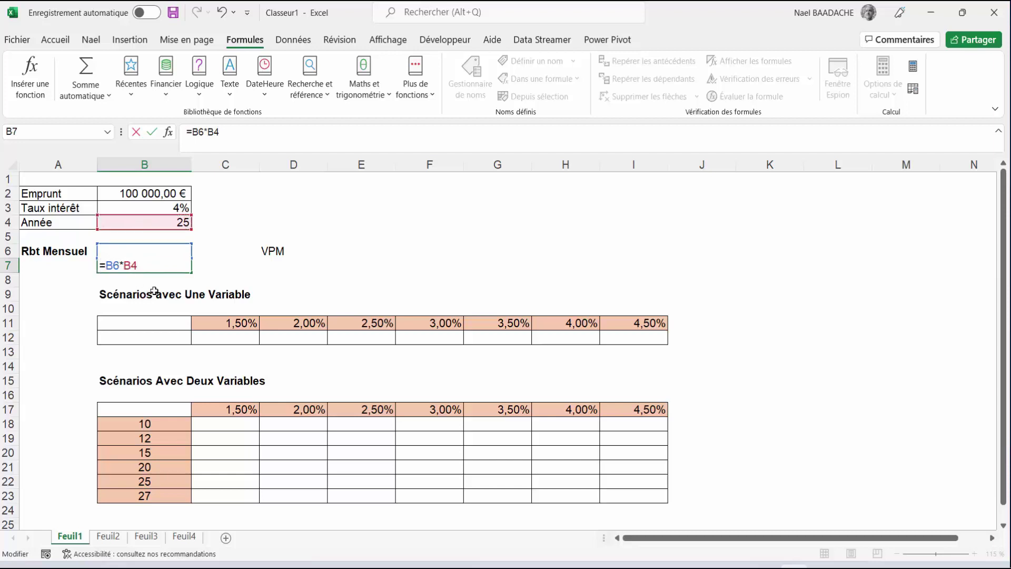
{"action": "type", "text": "("}
{"action": "key", "text": "End"}
{"action": "type", "text": "2)"}
{"action": "key", "text": "Return"}
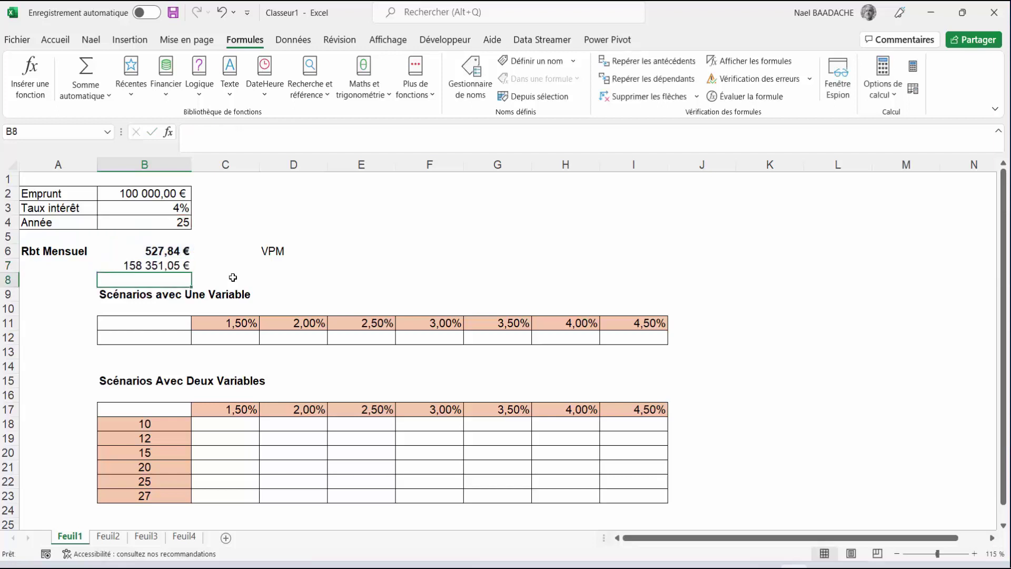
{"action": "left_click", "coordinate": [170, 265]}
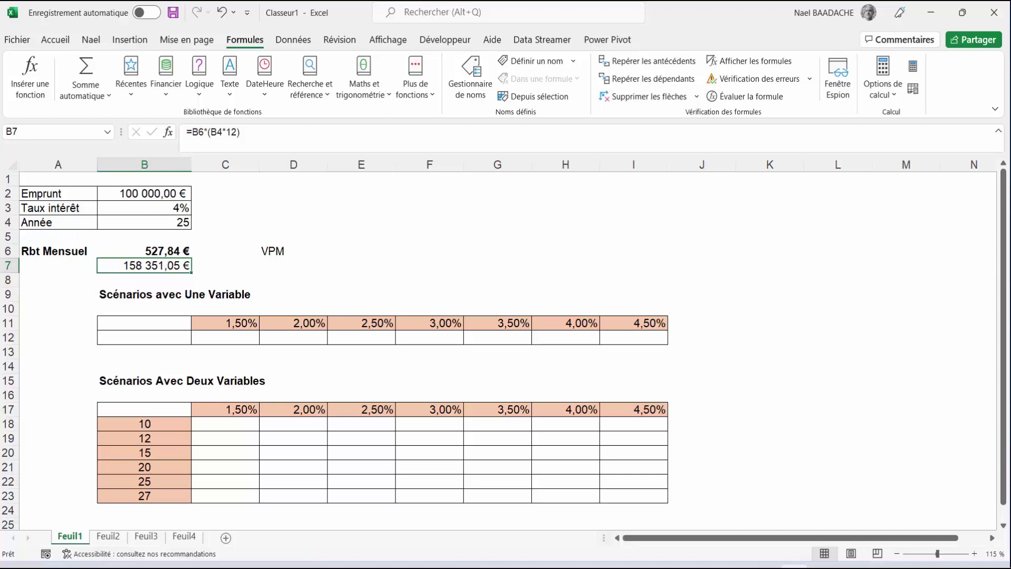
{"action": "left_click", "coordinate": [279, 251]}
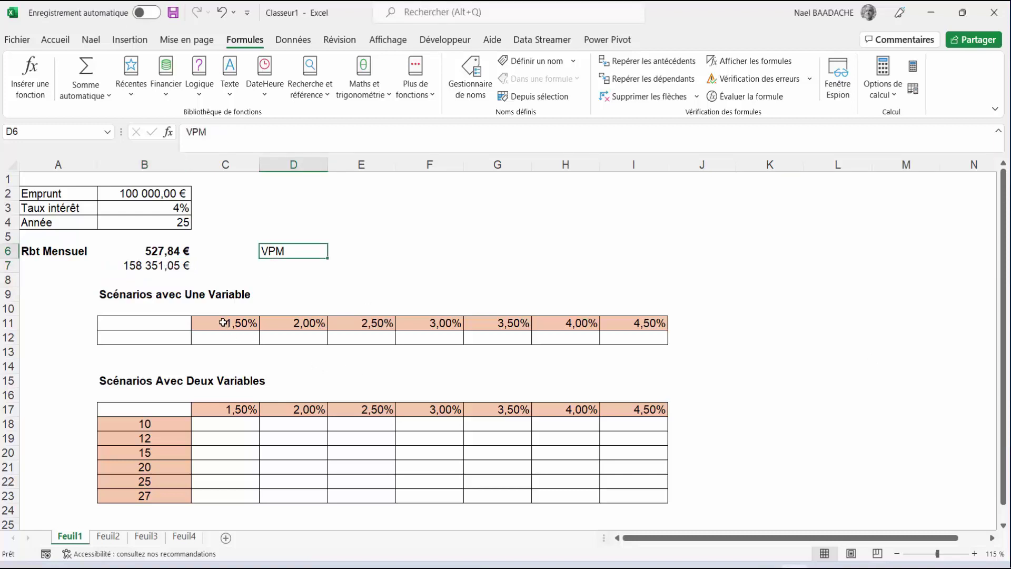
Review the payment formula, the rate series, and corner cells B11 and B12 of the one-variable table.
{"action": "left_click", "coordinate": [165, 250]}
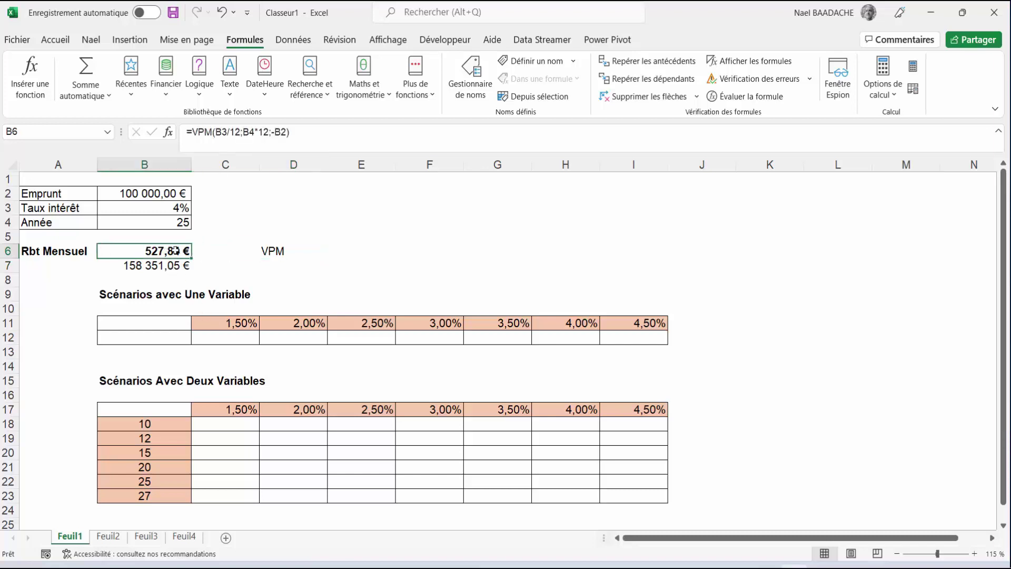
{"action": "left_click", "coordinate": [225, 323]}
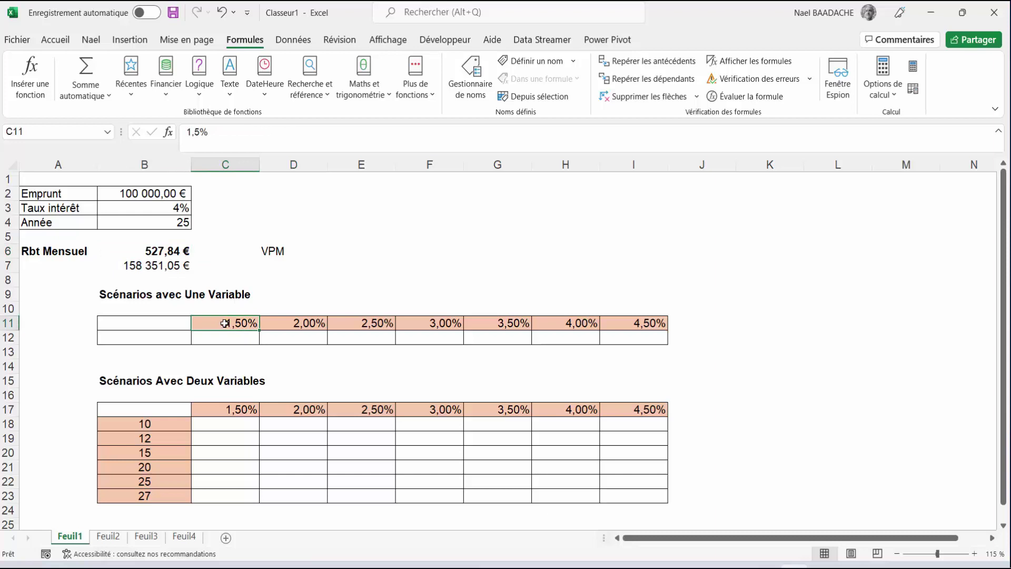
{"action": "left_click", "coordinate": [641, 325]}
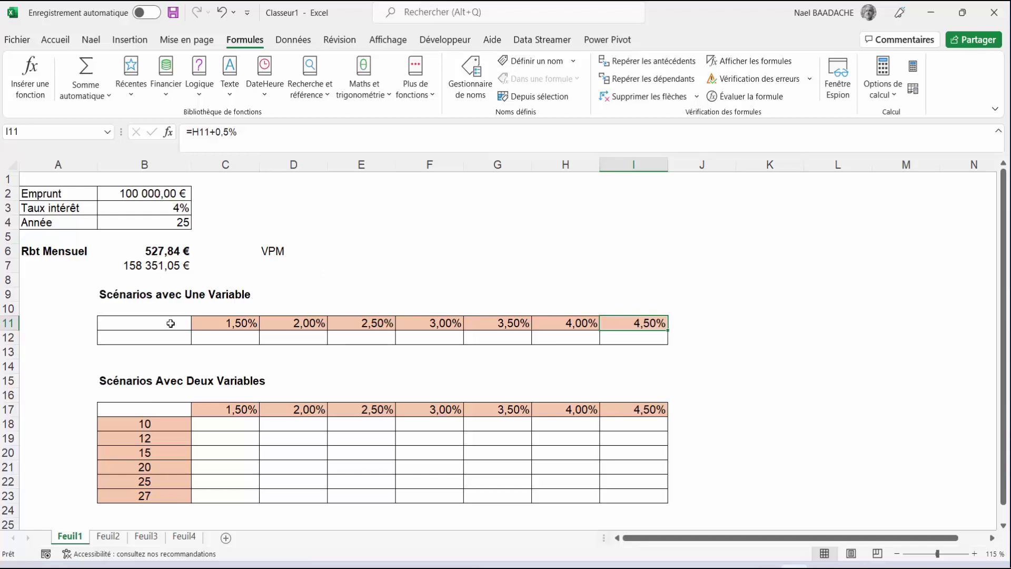
{"action": "left_click", "coordinate": [171, 324]}
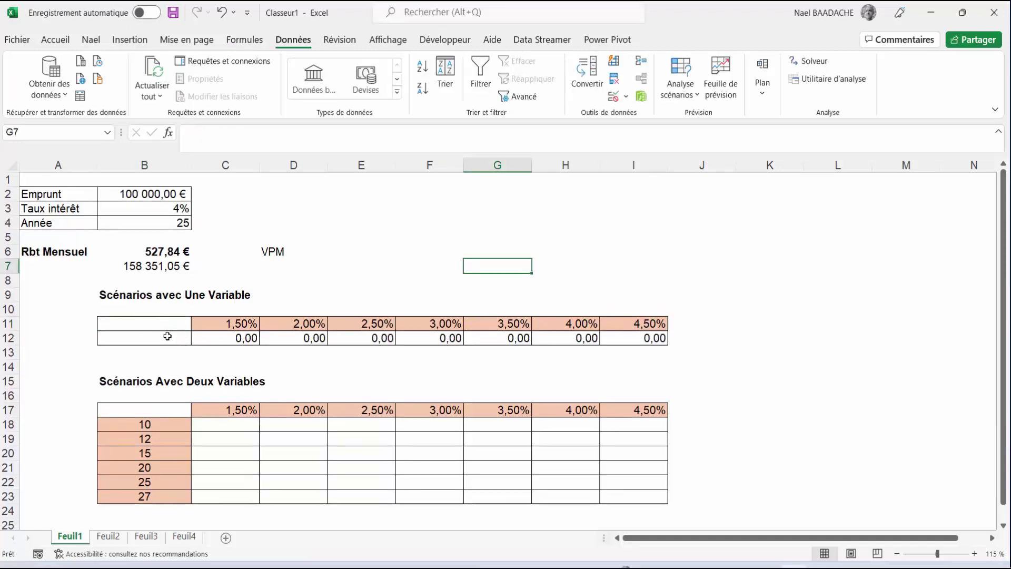
{"action": "left_click", "coordinate": [167, 336]}
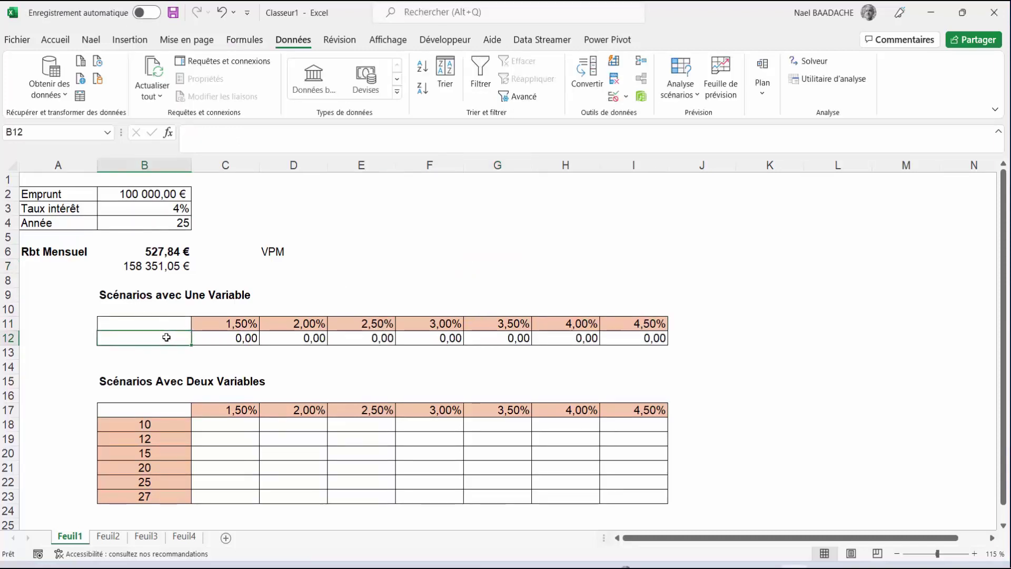
{"action": "left_click", "coordinate": [146, 323]}
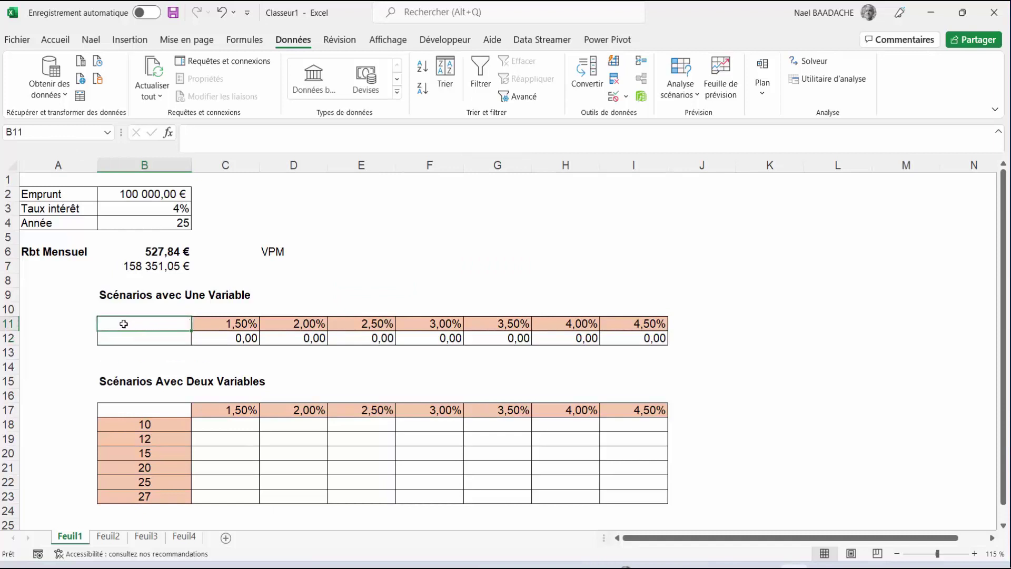
{"action": "left_click", "coordinate": [162, 341]}
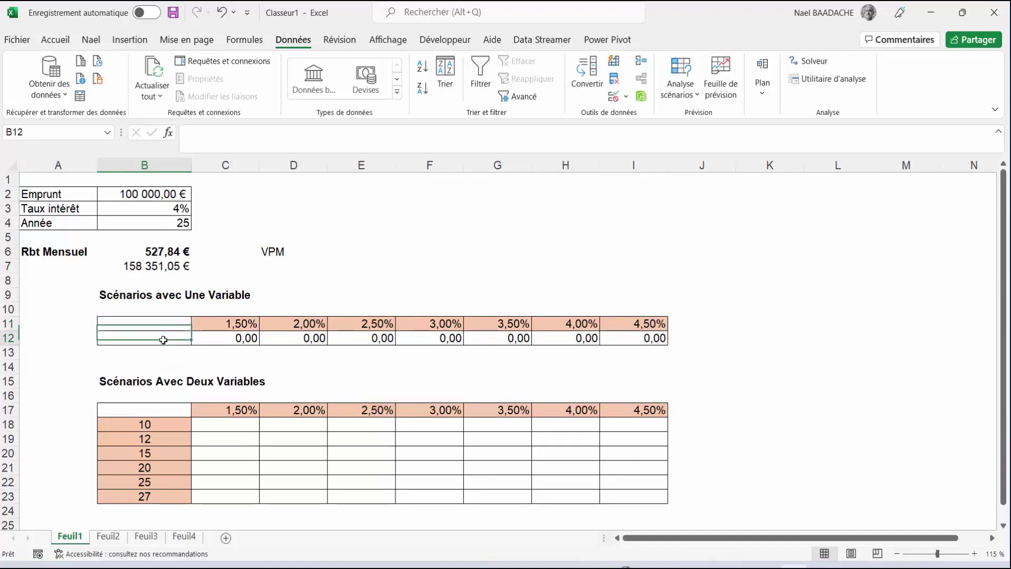
Clear the 0,00 results in C12:I12, enter =B6 in B12, and select B11:I12.
{"action": "left_click_drag", "start_coordinate": [229, 340], "coordinate": [632, 339]}
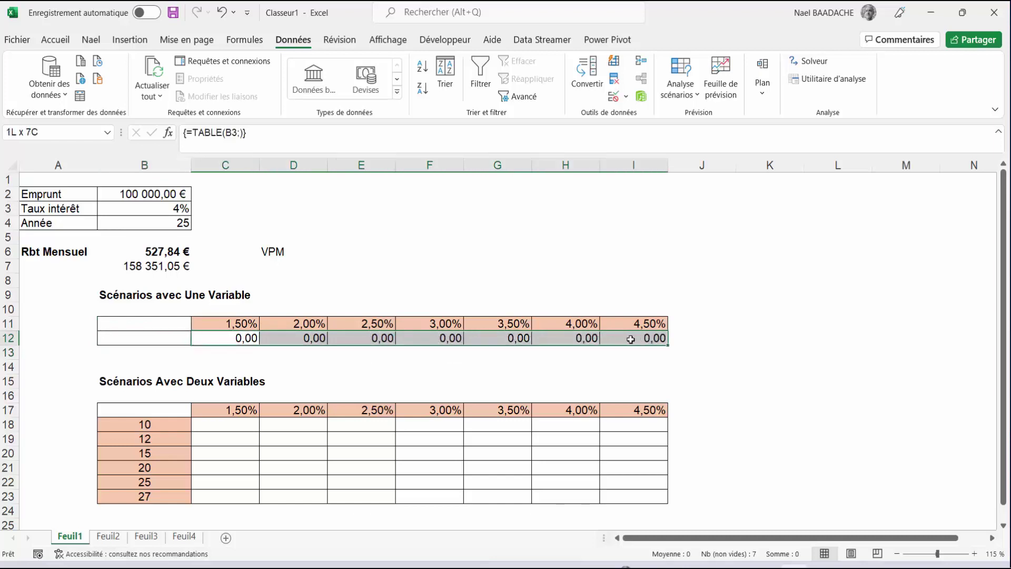
{"action": "key", "text": "Delete"}
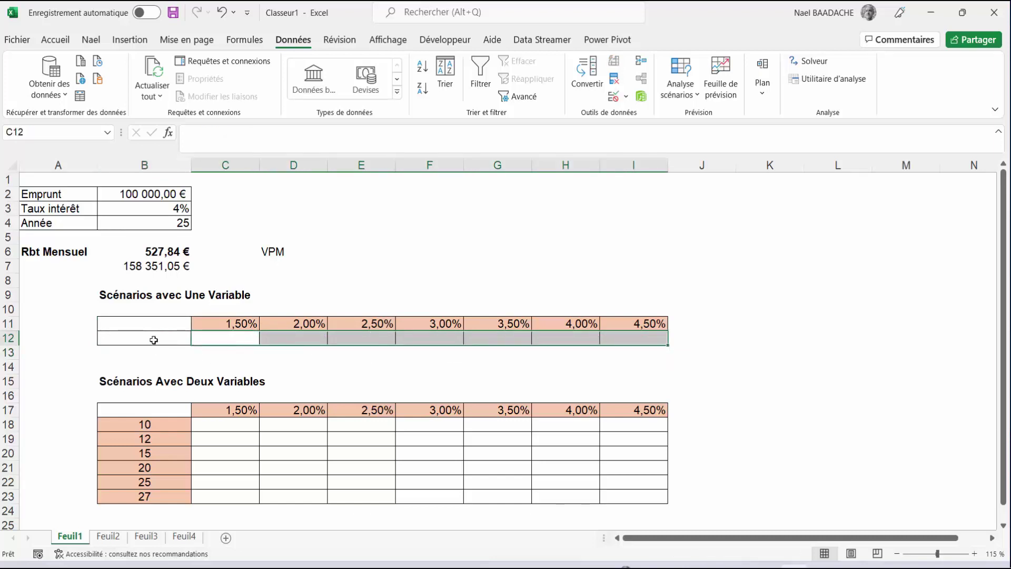
{"action": "left_click", "coordinate": [154, 339]}
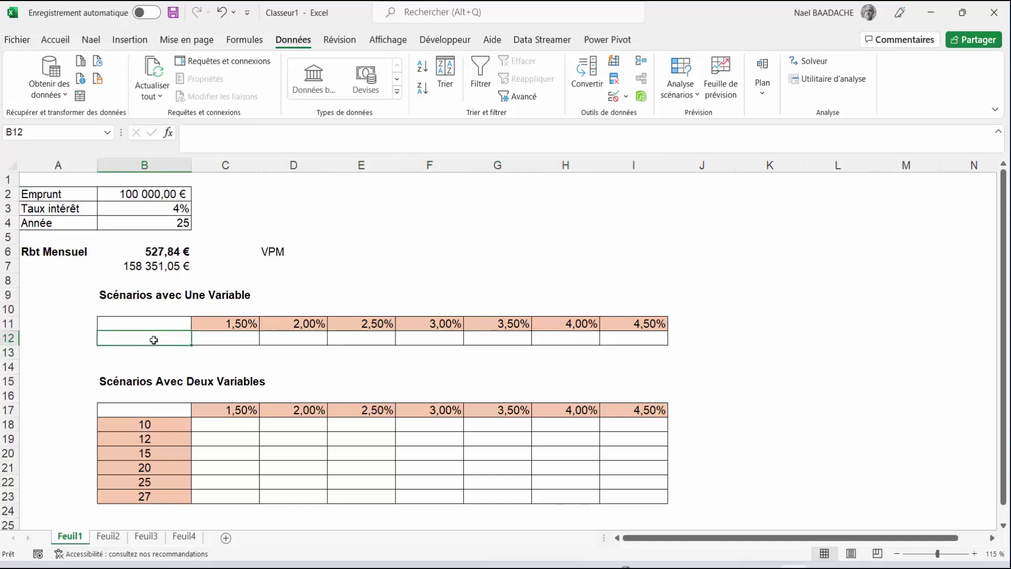
{"action": "type", "text": "="}
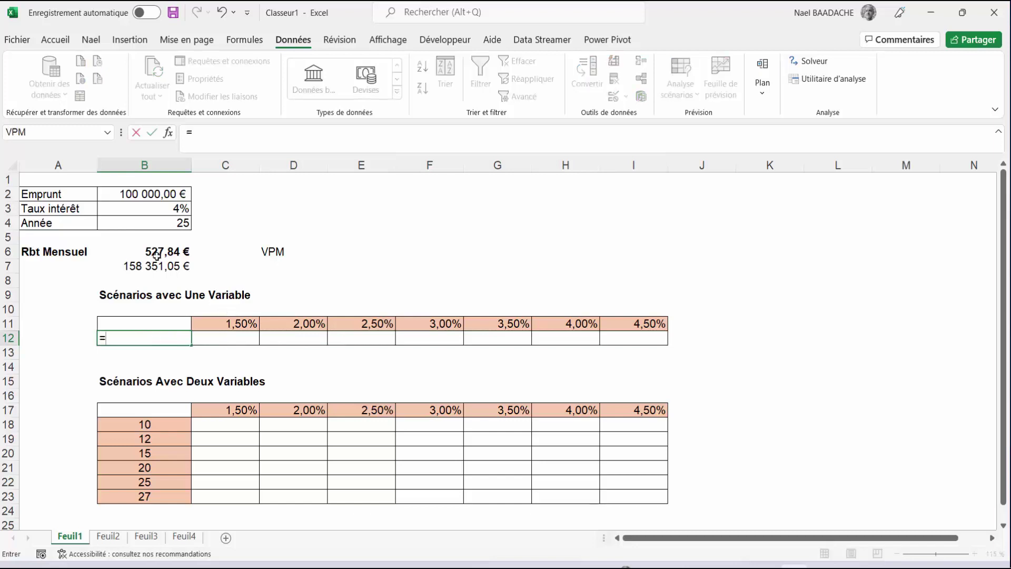
{"action": "left_click", "coordinate": [159, 253]}
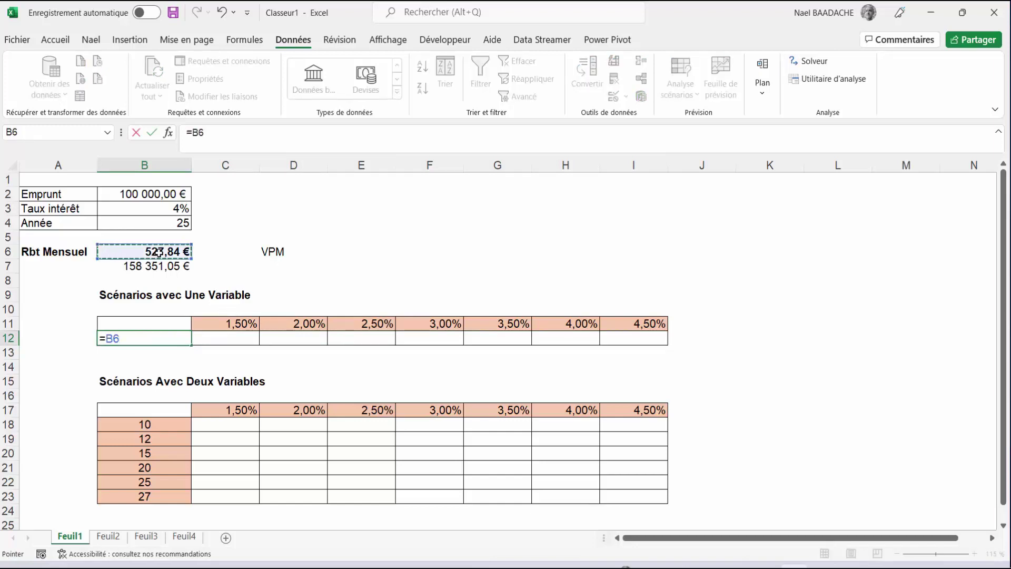
{"action": "key", "text": "Return"}
{"action": "key", "text": "Up"}
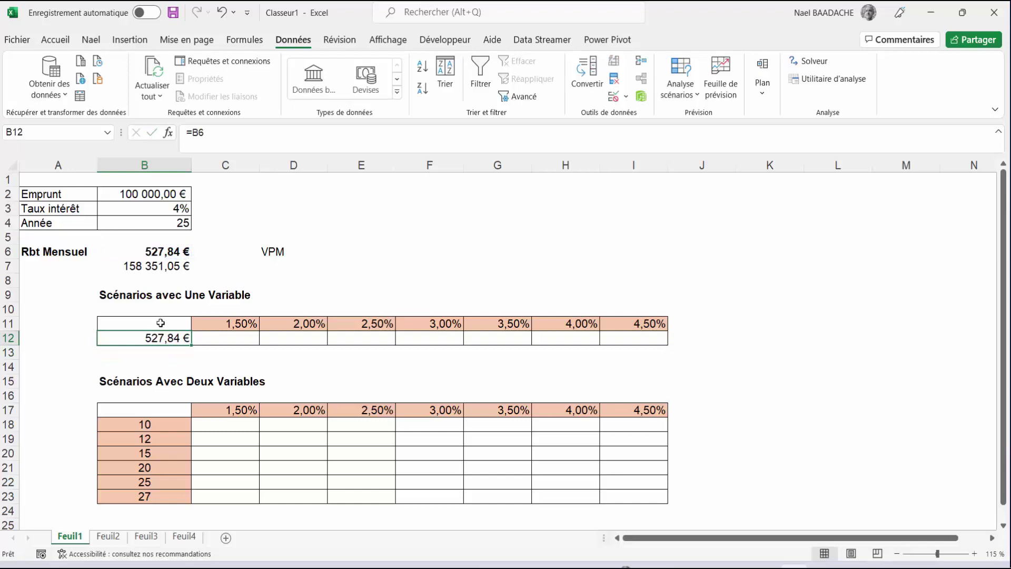
{"action": "left_click_drag", "start_coordinate": [161, 322], "coordinate": [638, 341]}
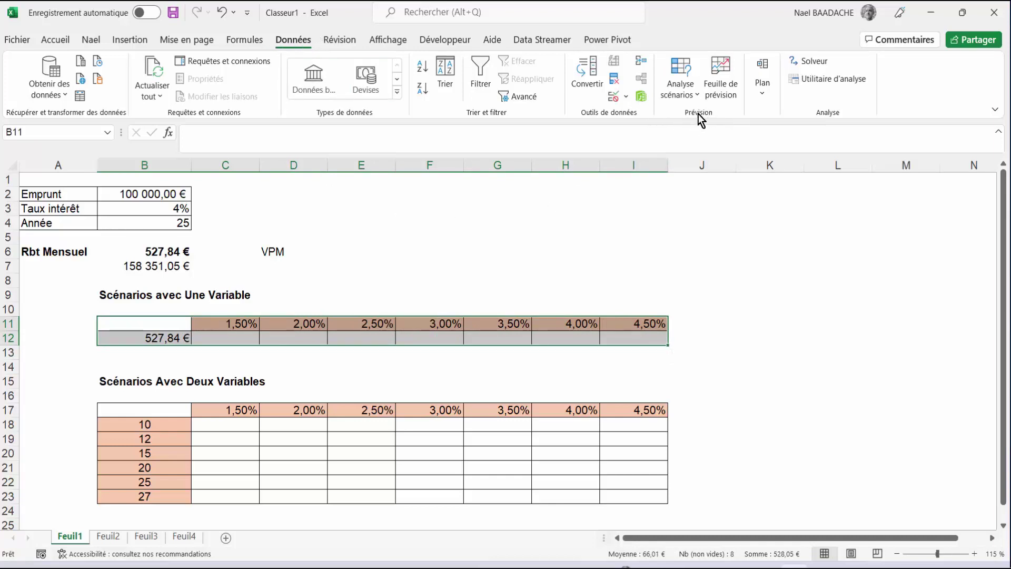
Create a one-variable data table with $B$3 as the row input cell.
{"action": "left_click", "coordinate": [698, 98]}
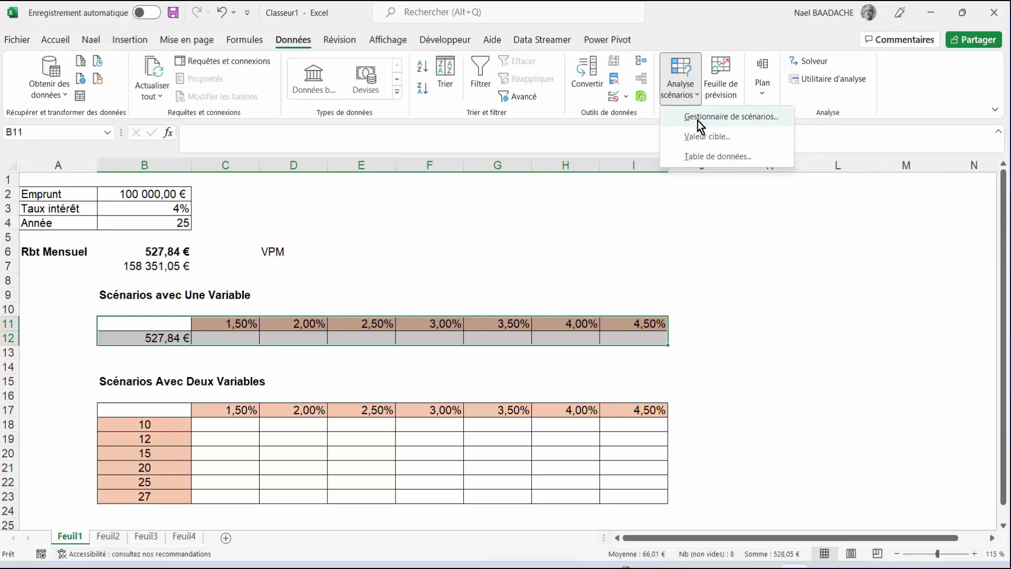
{"action": "left_click", "coordinate": [699, 157]}
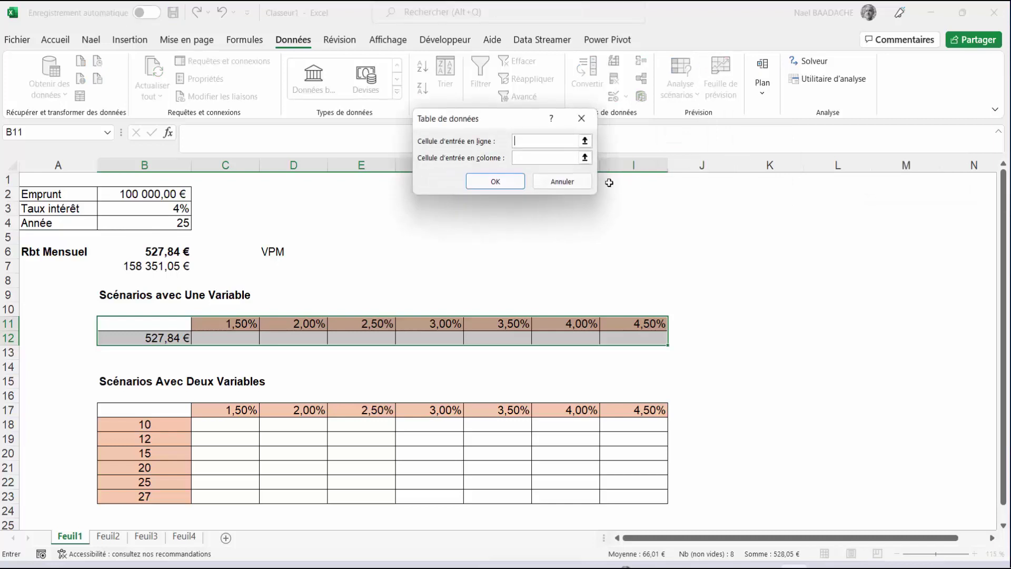
{"action": "mouse_move", "coordinate": [492, 118]}
{"action": "left_mouse_down"}
{"action": "mouse_move", "coordinate": [567, 138]}
{"action": "mouse_move", "coordinate": [473, 135]}
{"action": "left_mouse_up"}
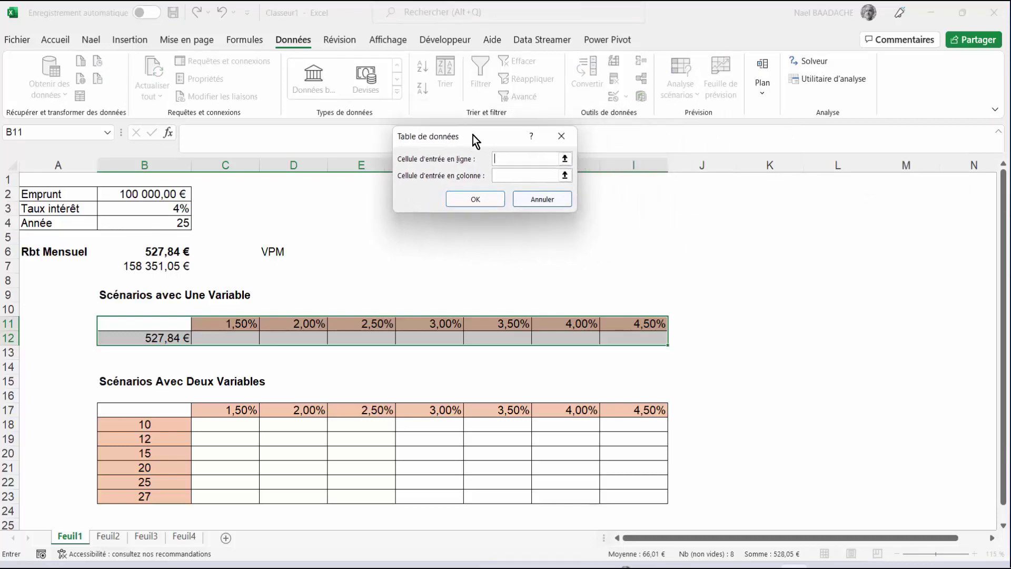
{"action": "left_click", "coordinate": [502, 159]}
{"action": "left_click", "coordinate": [494, 175]}
{"action": "left_click", "coordinate": [504, 159]}
{"action": "left_click", "coordinate": [155, 209]}
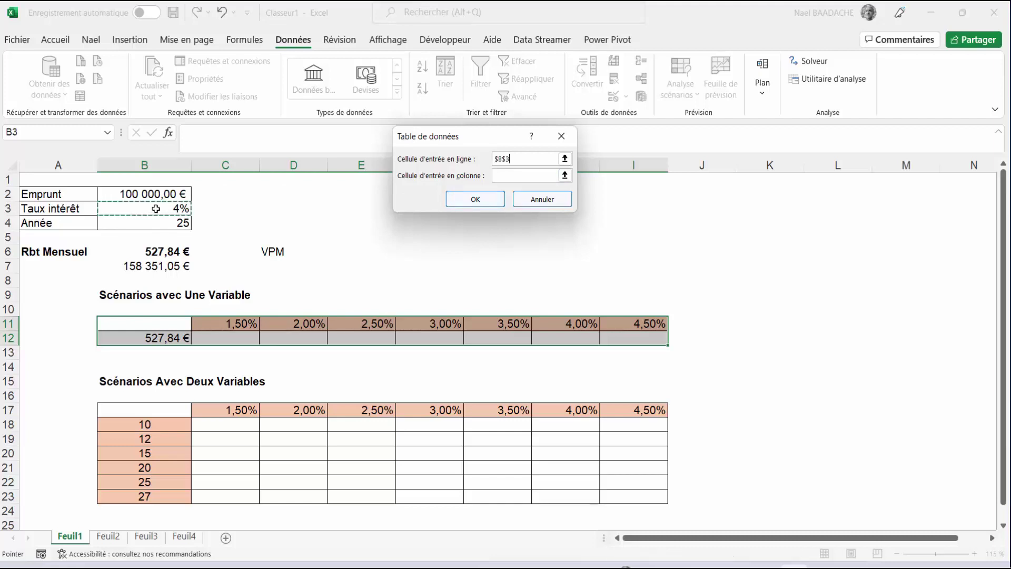
{"action": "left_click", "coordinate": [475, 200]}
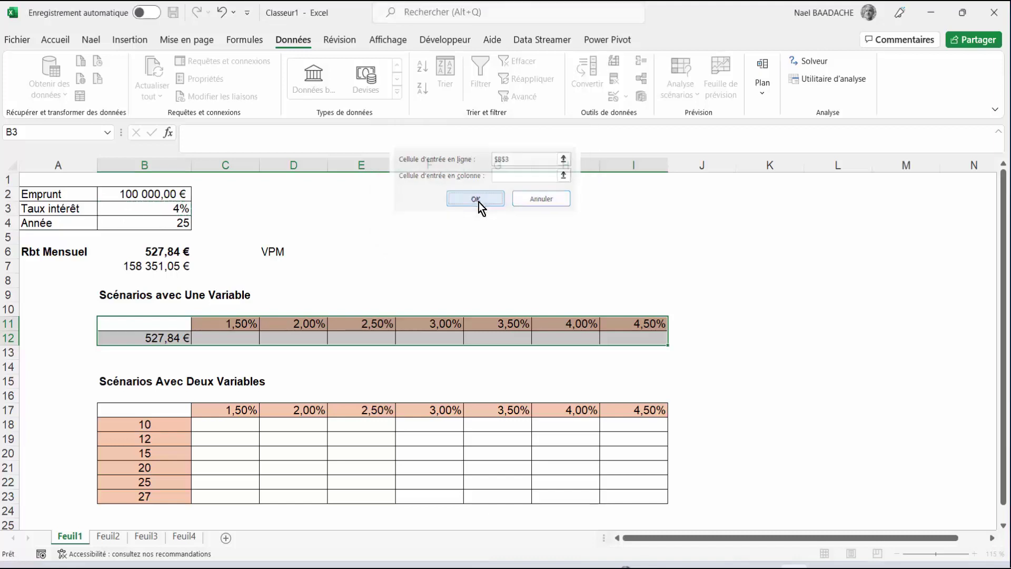
{"action": "left_click", "coordinate": [242, 338]}
{"action": "left_click", "coordinate": [367, 337]}
{"action": "left_click", "coordinate": [456, 340]}
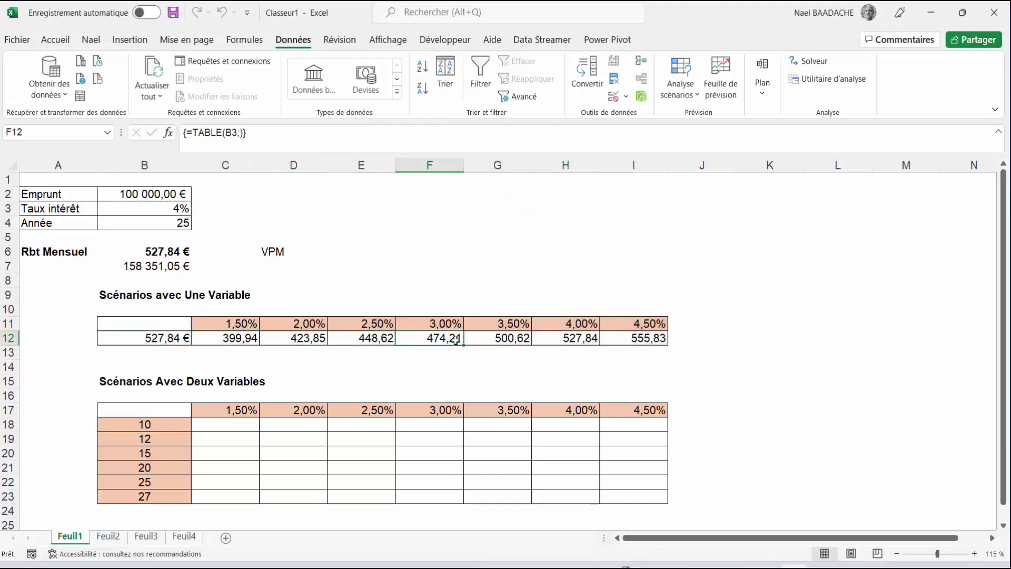
{"action": "left_click", "coordinate": [519, 338]}
{"action": "left_click", "coordinate": [569, 337]}
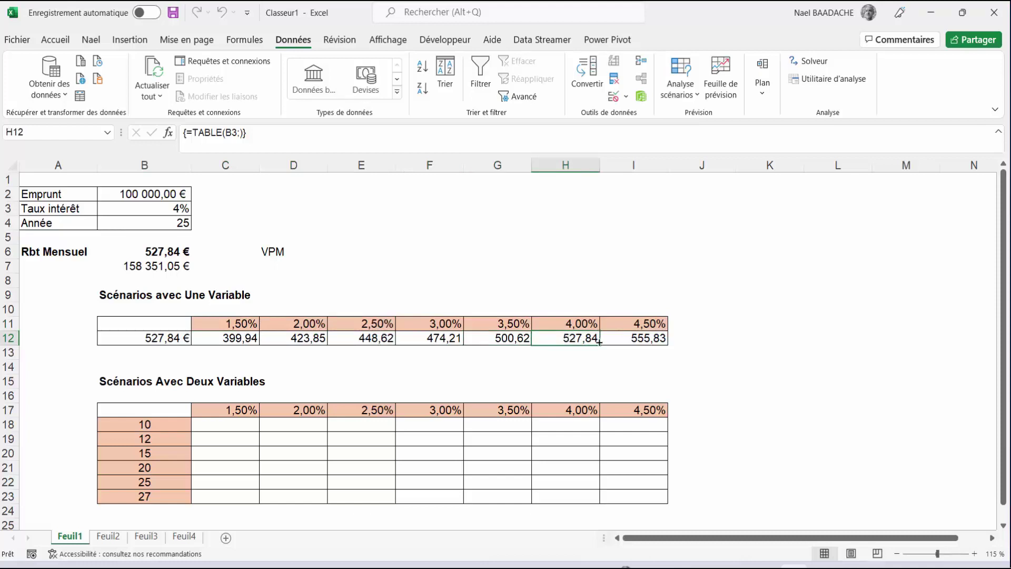
{"action": "left_click", "coordinate": [638, 338]}
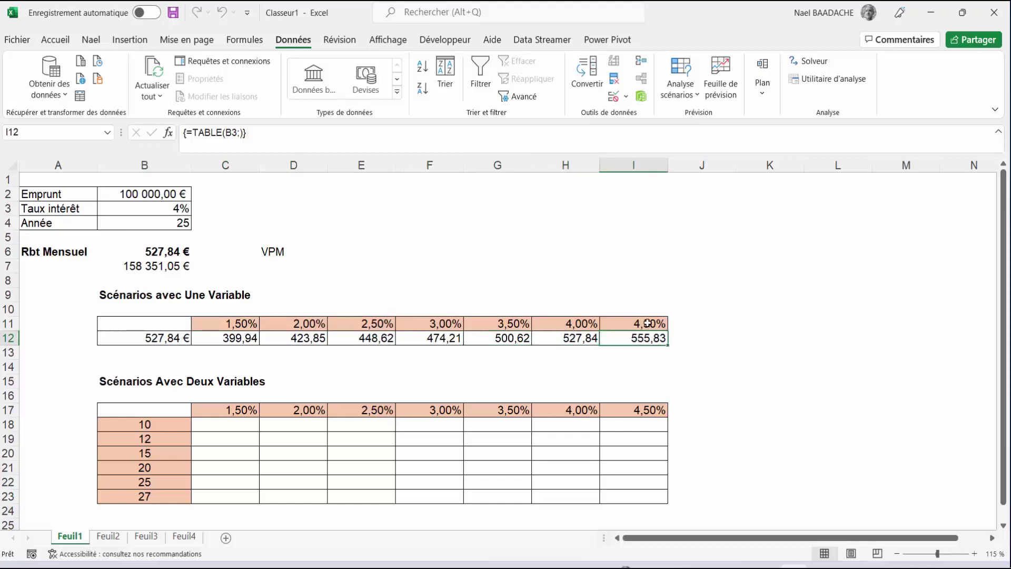
{"action": "left_click", "coordinate": [648, 323]}
{"action": "left_click", "coordinate": [584, 323]}
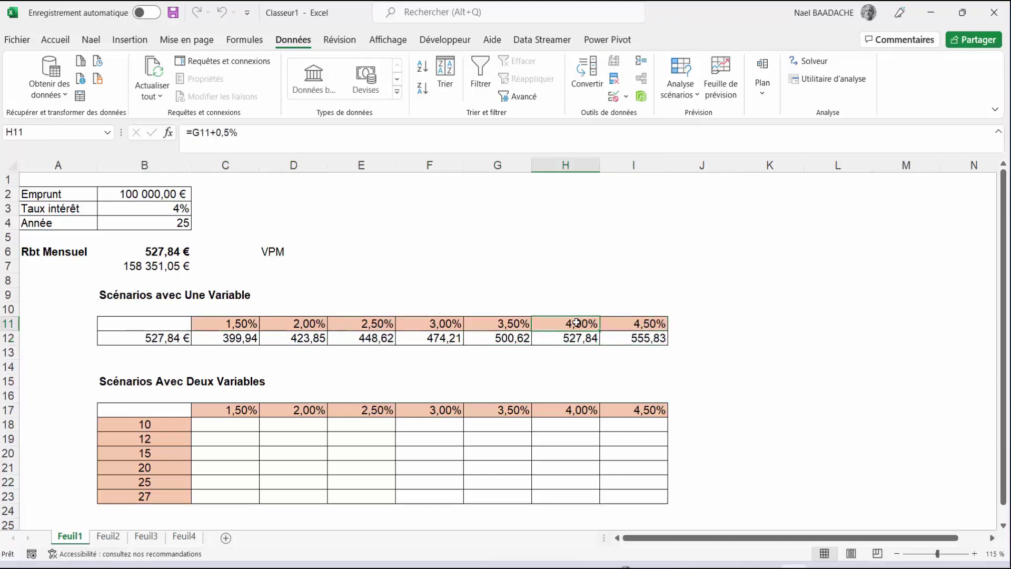
{"action": "left_click", "coordinate": [510, 323]}
{"action": "left_click", "coordinate": [433, 323]}
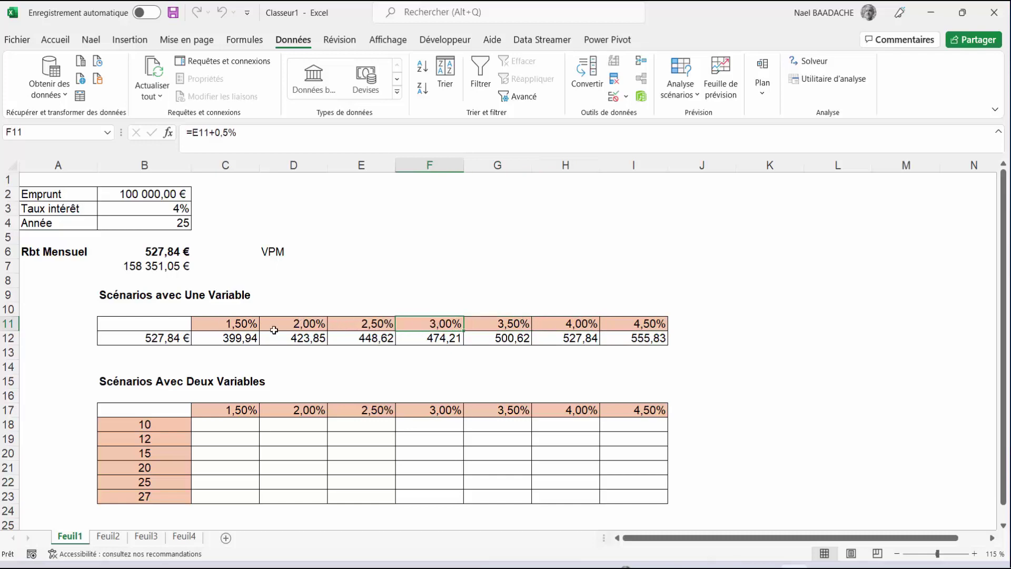
{"action": "left_click", "coordinate": [579, 339]}
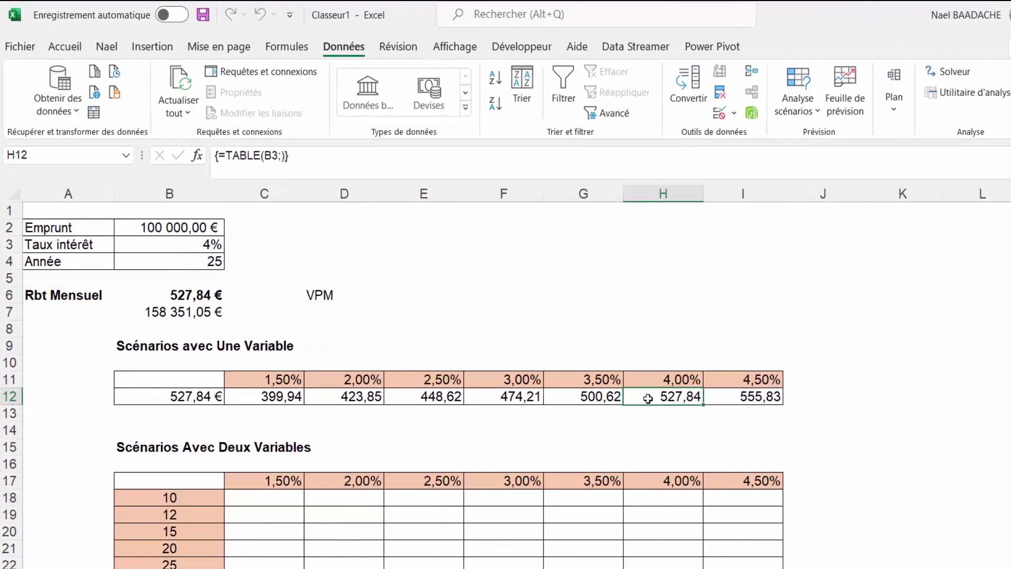
{"action": "left_click", "coordinate": [577, 321]}
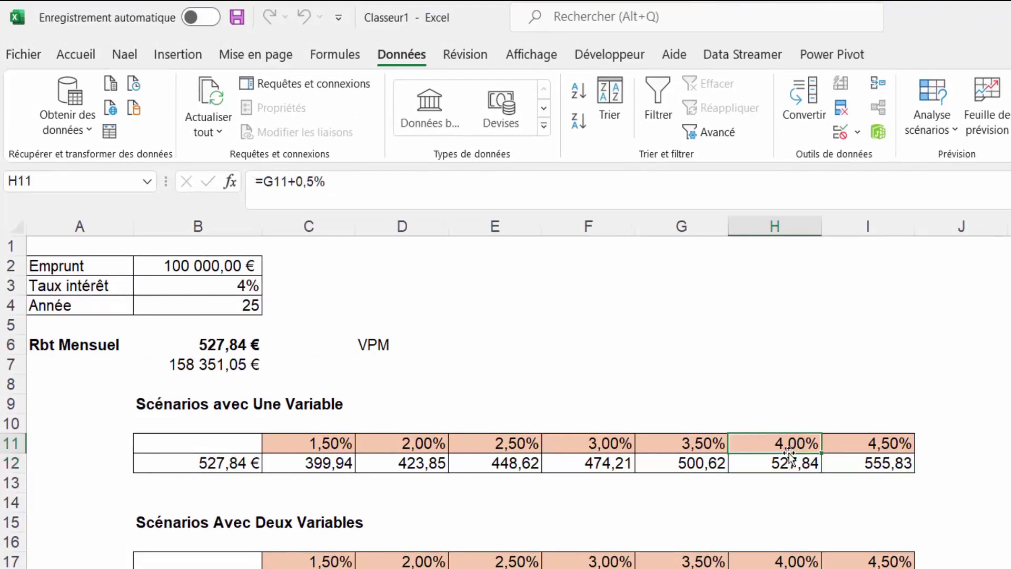
{"action": "left_click", "coordinate": [793, 464]}
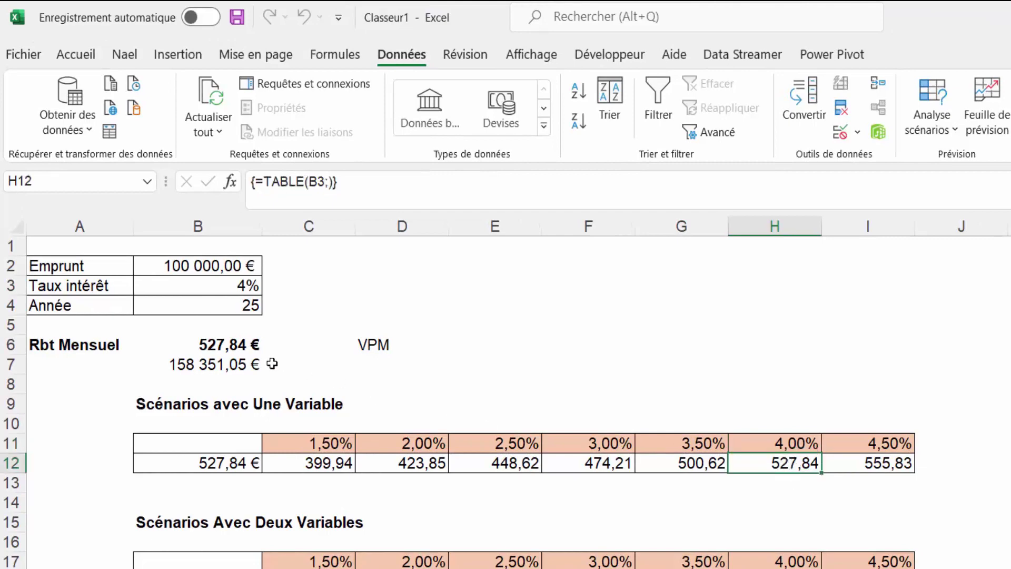
{"action": "left_click", "coordinate": [226, 347]}
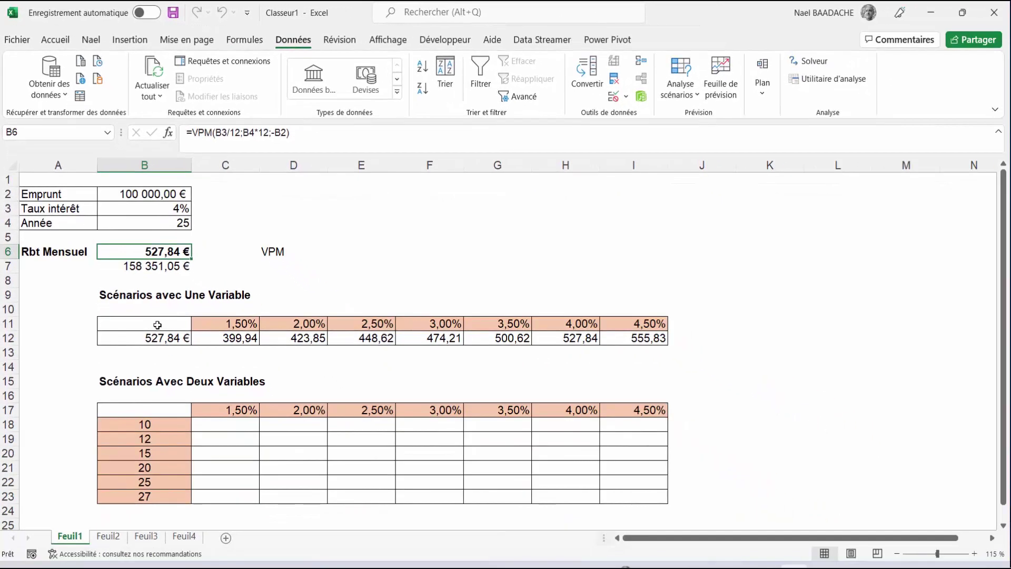
{"action": "left_click", "coordinate": [217, 326]}
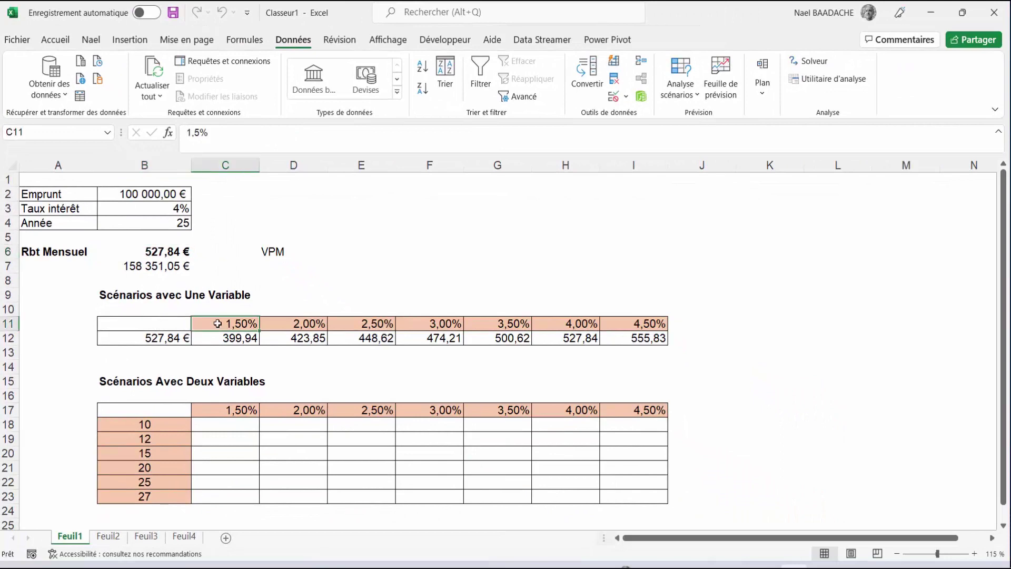
{"action": "left_click_drag", "start_coordinate": [217, 324], "coordinate": [436, 324]}
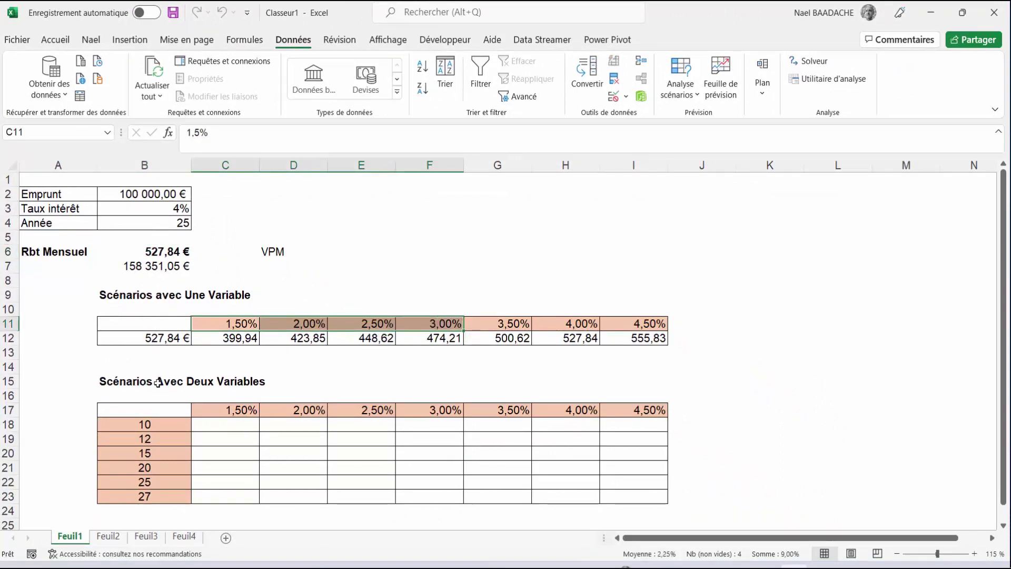
{"action": "left_click_drag", "start_coordinate": [239, 418], "coordinate": [631, 413]}
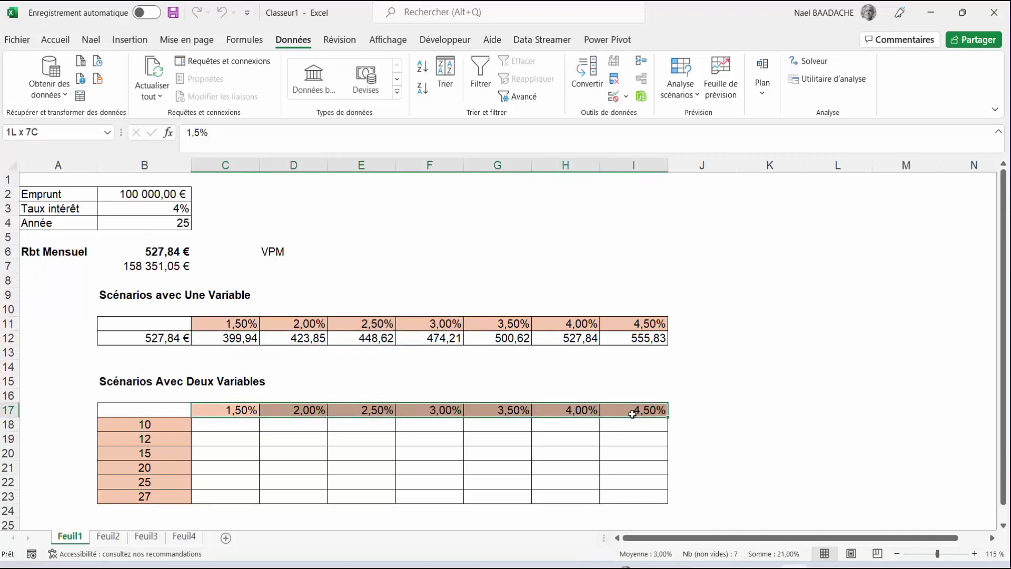
{"action": "left_click", "coordinate": [157, 424]}
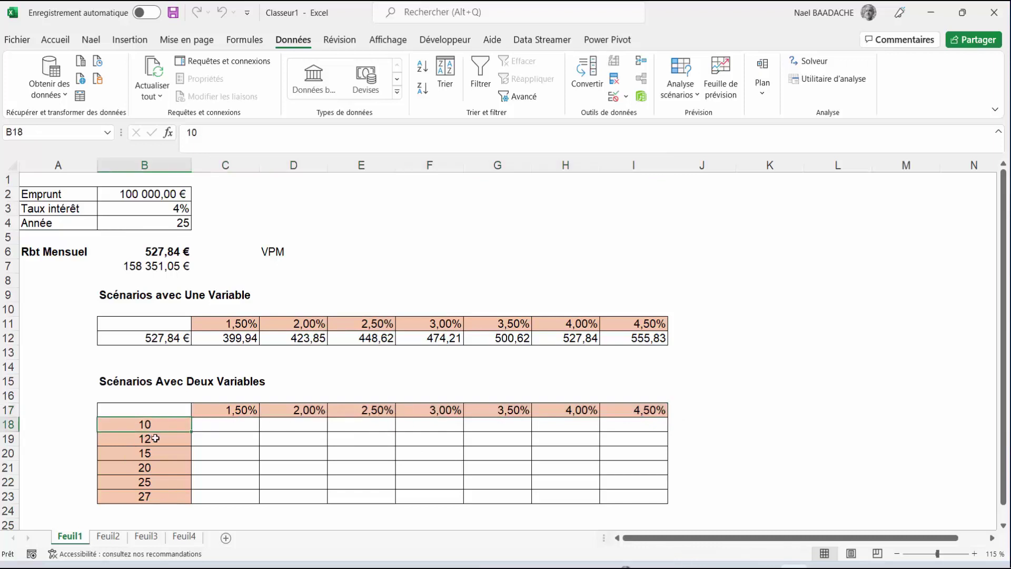
{"action": "left_click_drag", "start_coordinate": [155, 438], "coordinate": [148, 495]}
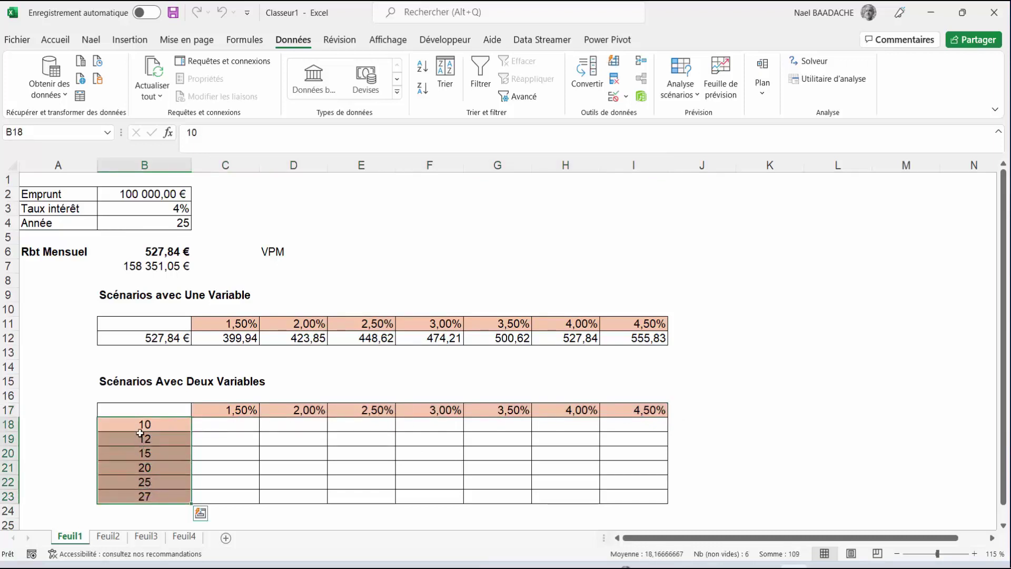
{"action": "left_click", "coordinate": [155, 410]}
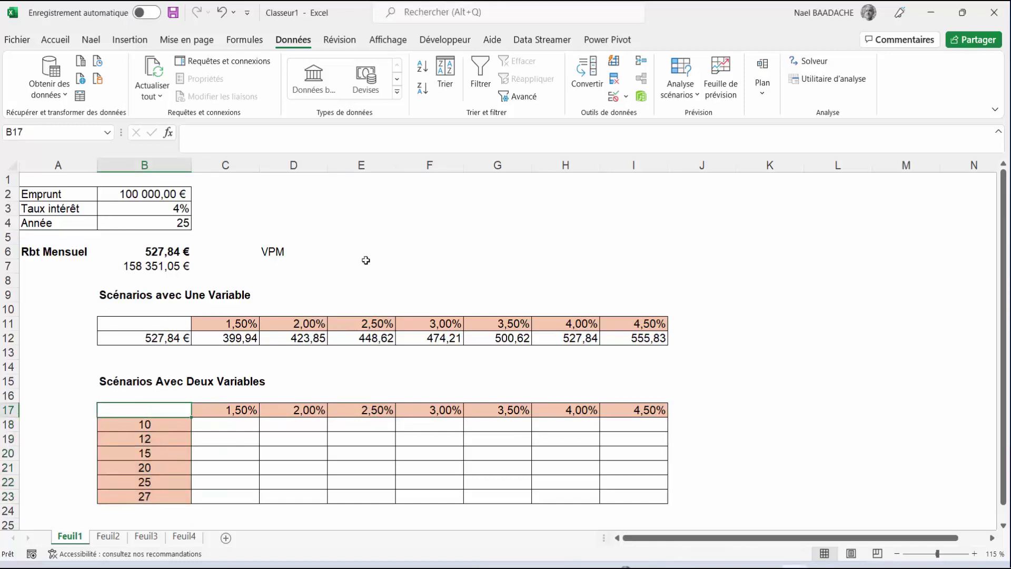
Enter =B6 in B17 (527,84 €) and select the two-variable range B17:I23.
{"action": "type", "text": "="}
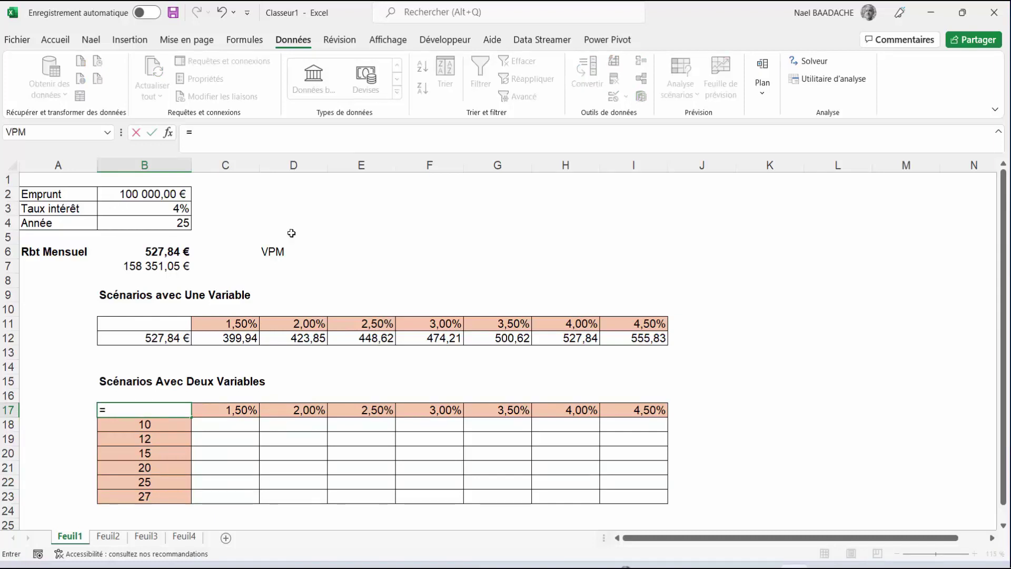
{"action": "left_click", "coordinate": [155, 251]}
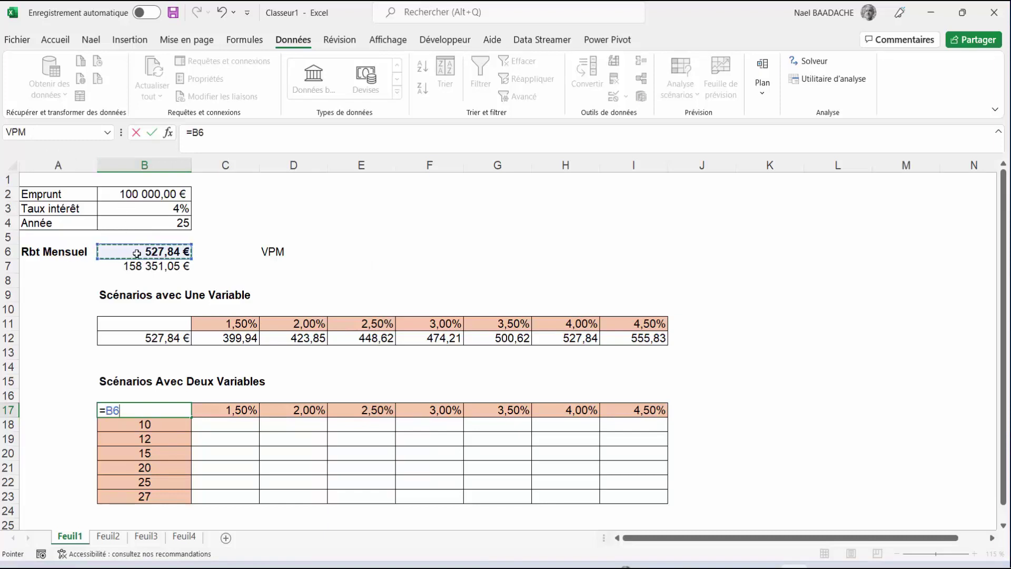
{"action": "key", "text": "Return"}
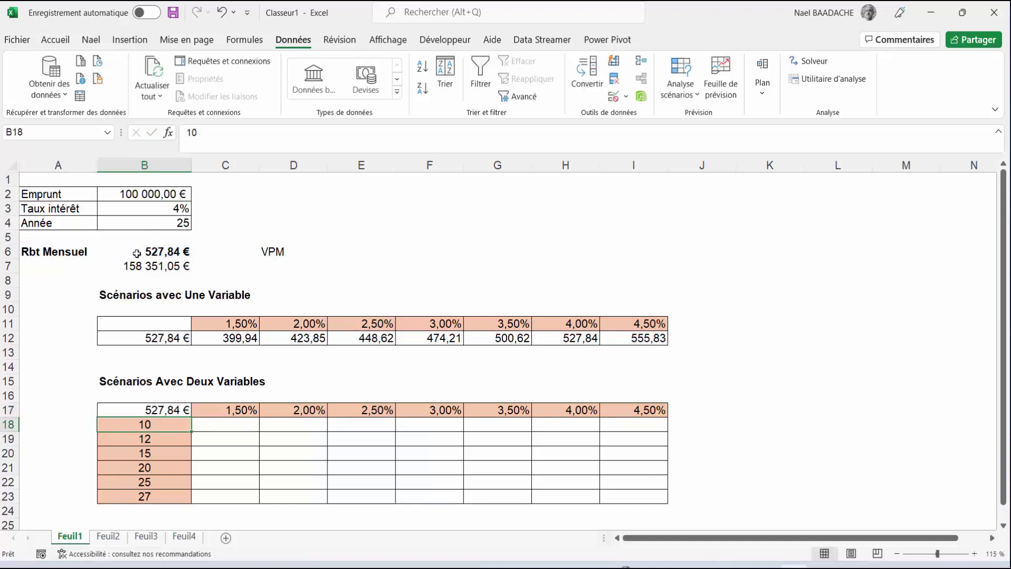
{"action": "mouse_move", "coordinate": [124, 406]}
{"action": "left_mouse_down"}
{"action": "mouse_move", "coordinate": [593, 431]}
{"action": "mouse_move", "coordinate": [625, 498]}
{"action": "left_mouse_up"}
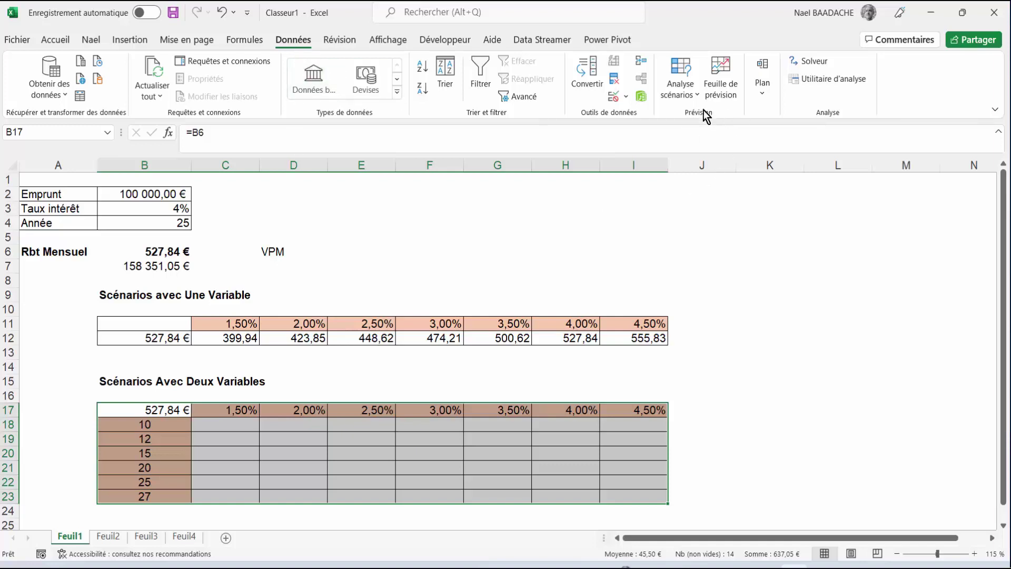
Create a two-variable data table with row input cell $B$3 (rate) and column input cell $B$4 (duration).
{"action": "left_click", "coordinate": [690, 99]}
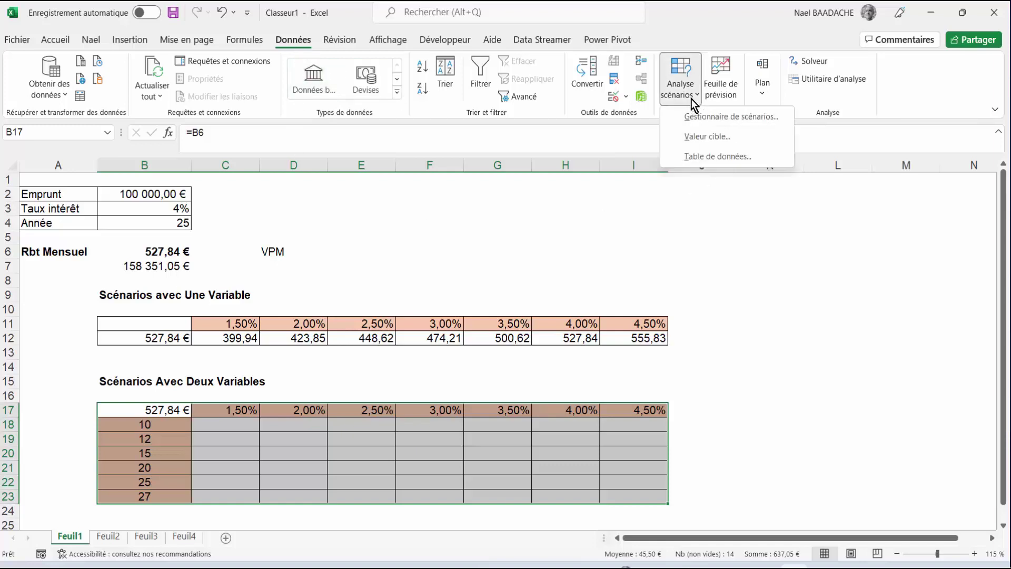
{"action": "left_click", "coordinate": [697, 157]}
{"action": "left_click_drag", "start_coordinate": [503, 139], "coordinate": [511, 144]}
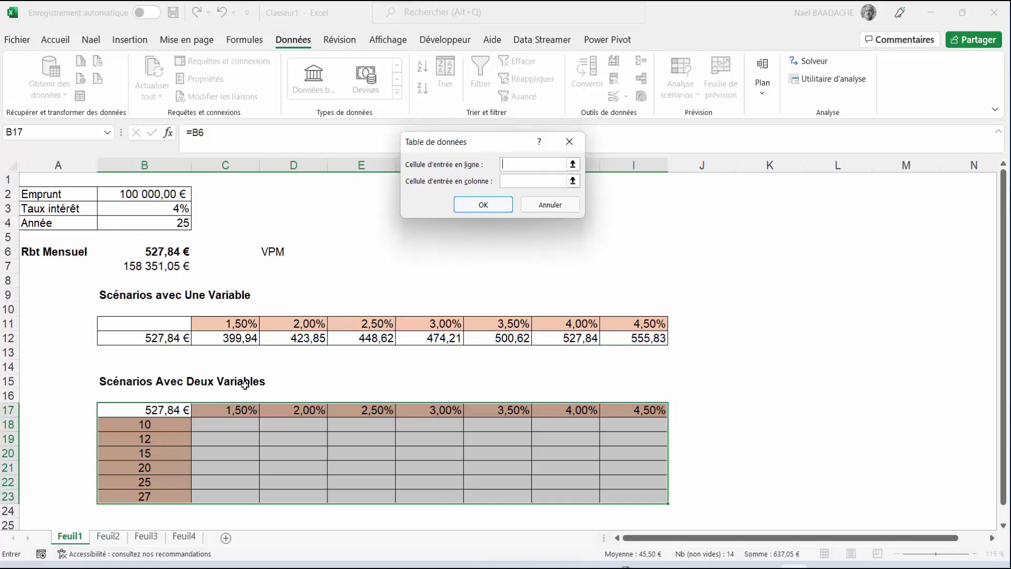
{"action": "left_click", "coordinate": [167, 211]}
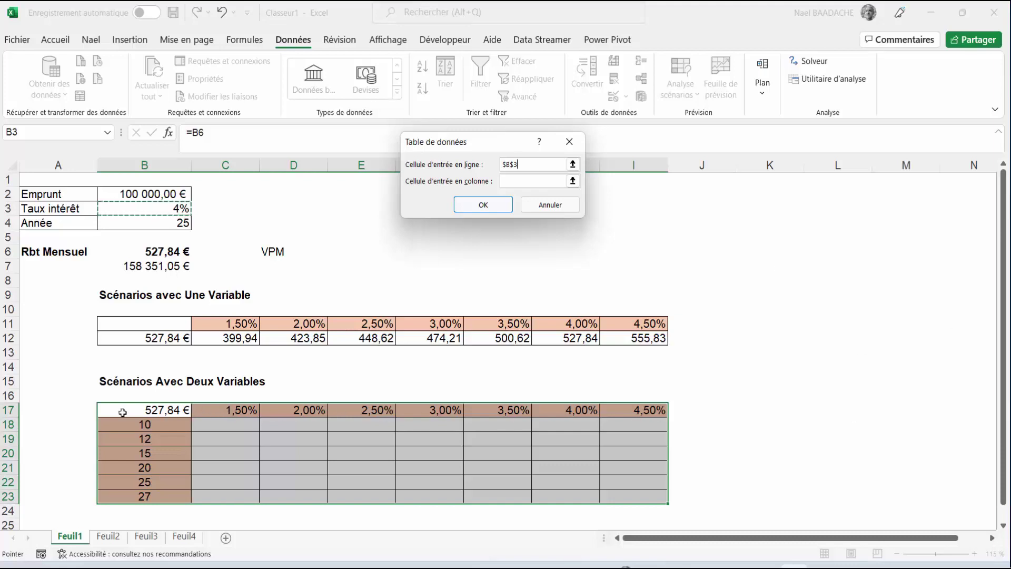
{"action": "left_click", "coordinate": [517, 180]}
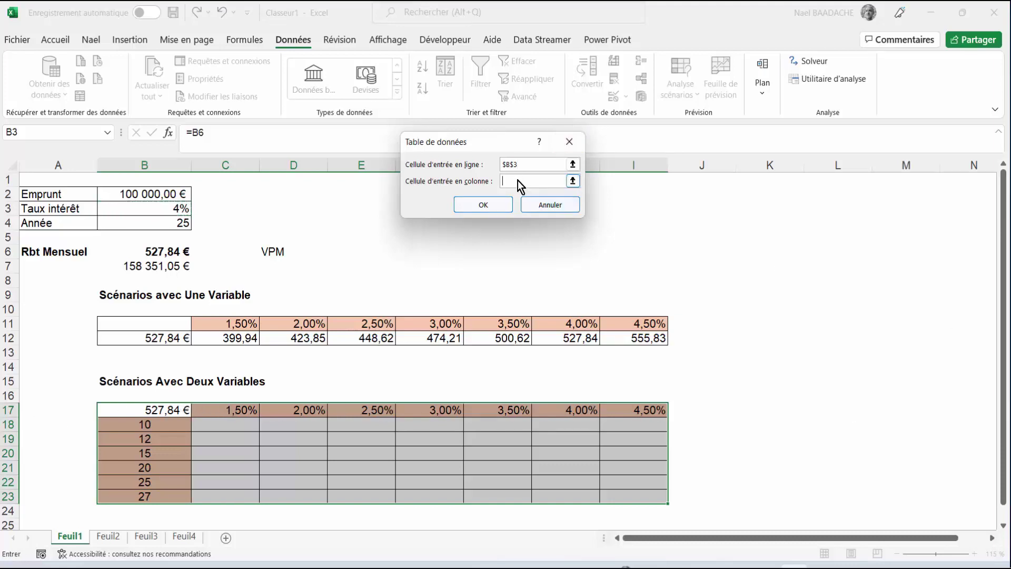
{"action": "left_click", "coordinate": [168, 224]}
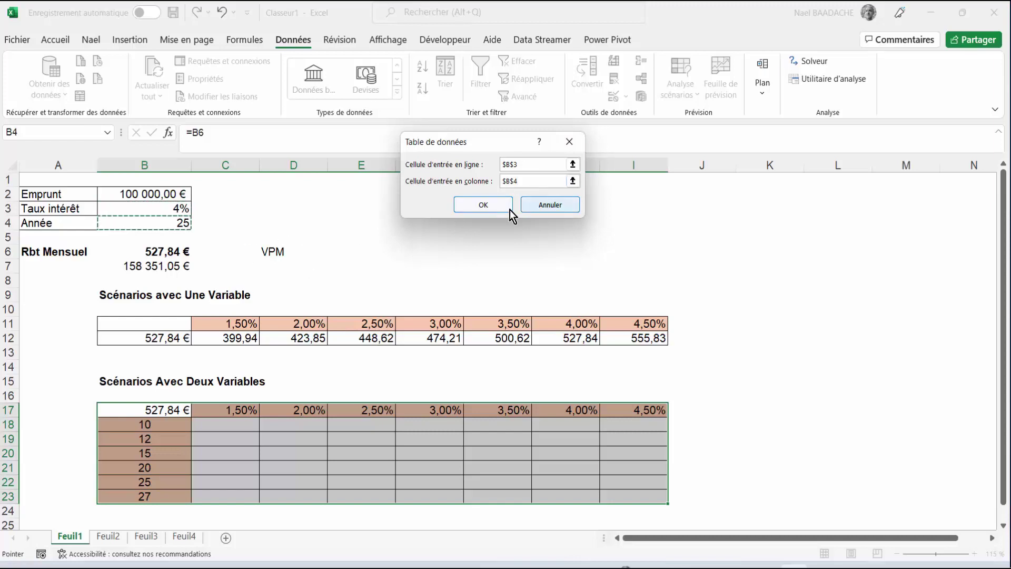
{"action": "left_click", "coordinate": [490, 203]}
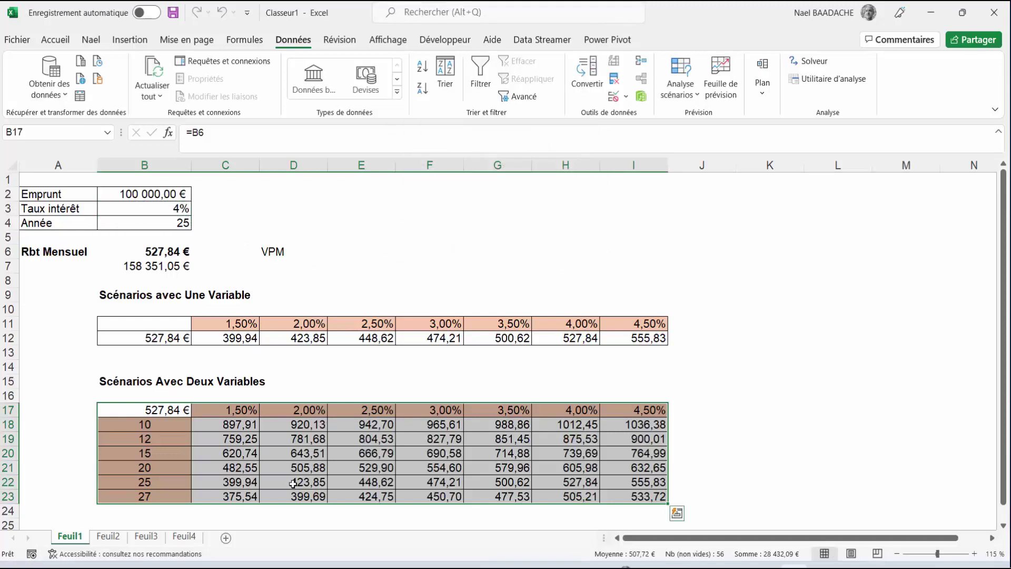
{"action": "left_click", "coordinate": [292, 468]}
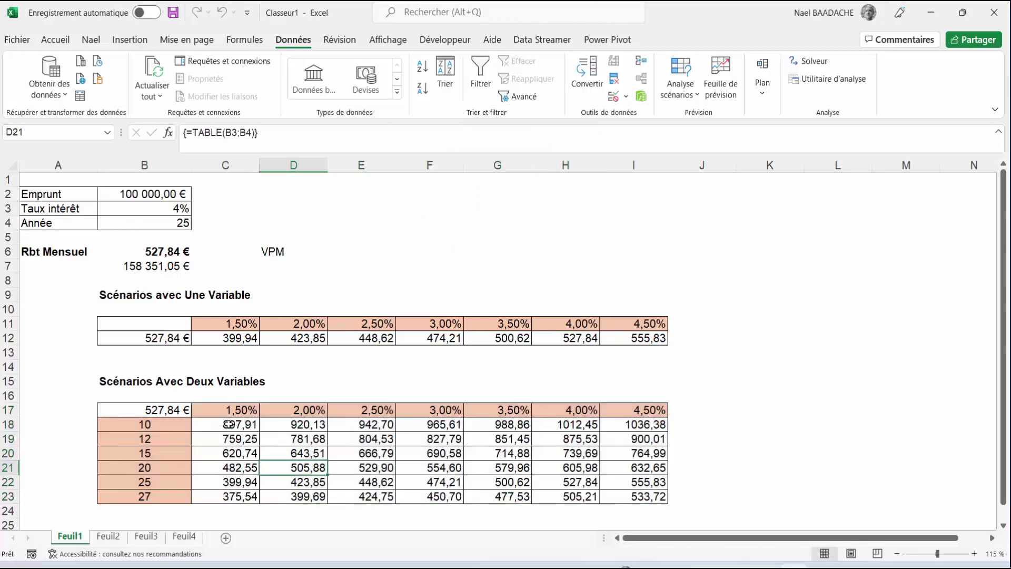
{"action": "left_click_drag", "start_coordinate": [228, 429], "coordinate": [540, 496]}
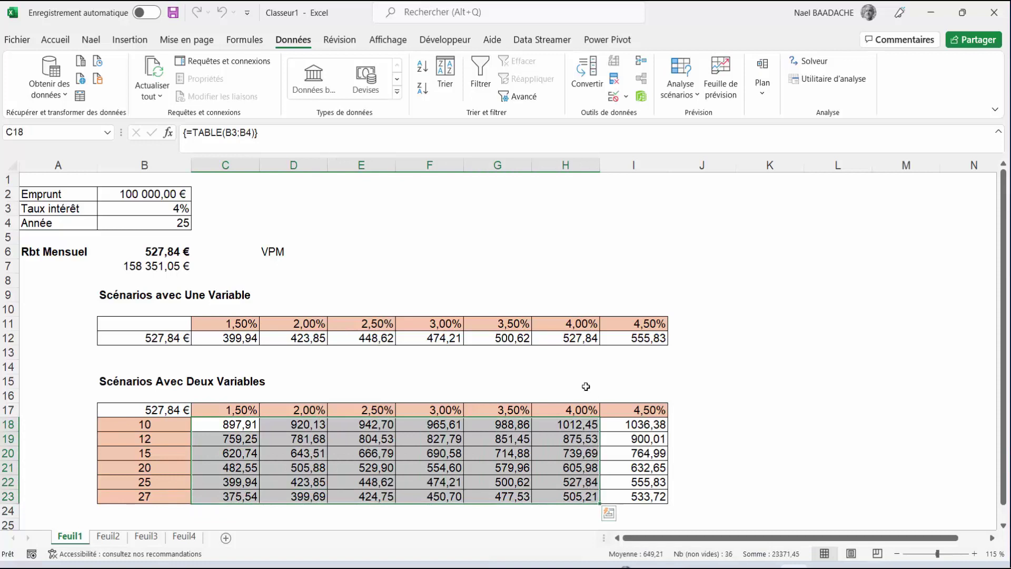
{"action": "left_click", "coordinate": [579, 409]}
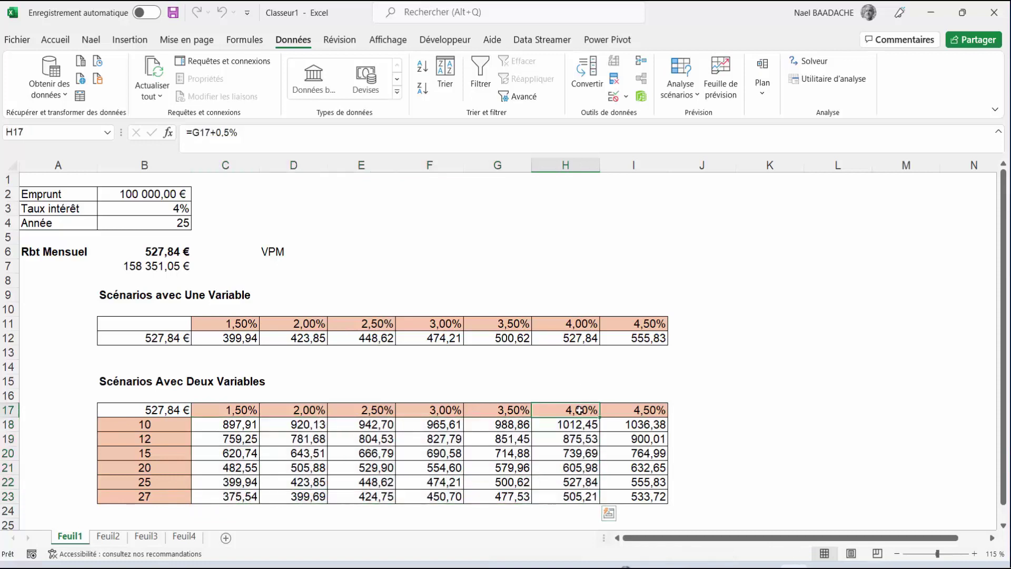
{"action": "left_click", "coordinate": [581, 485]}
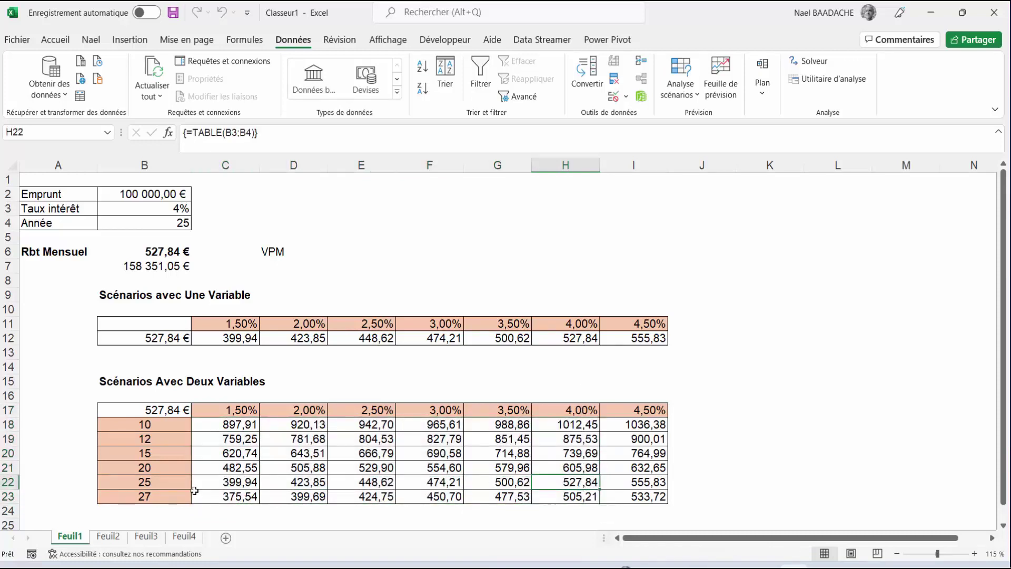
{"action": "left_click", "coordinate": [139, 481]}
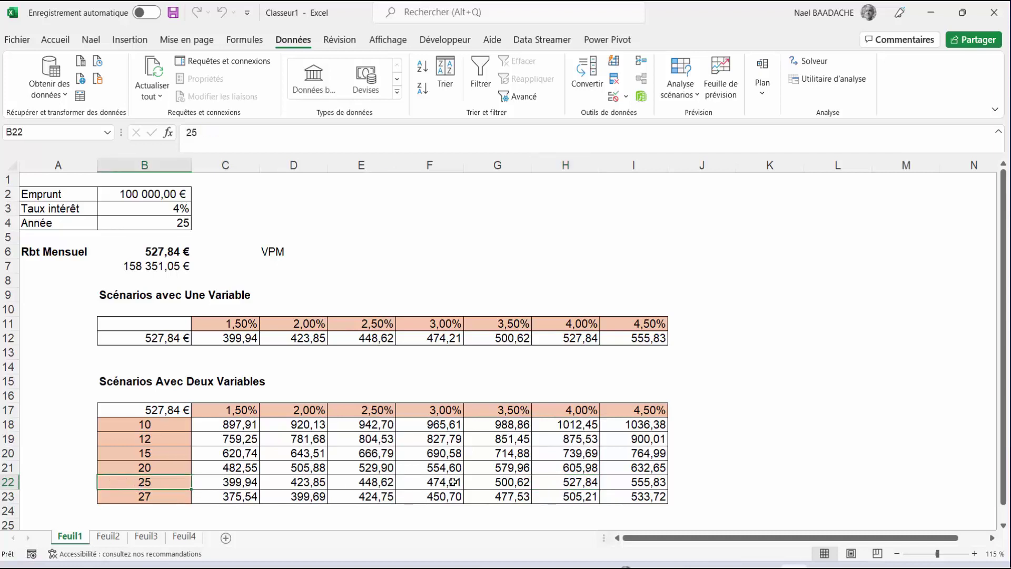
{"action": "left_click", "coordinate": [581, 483]}
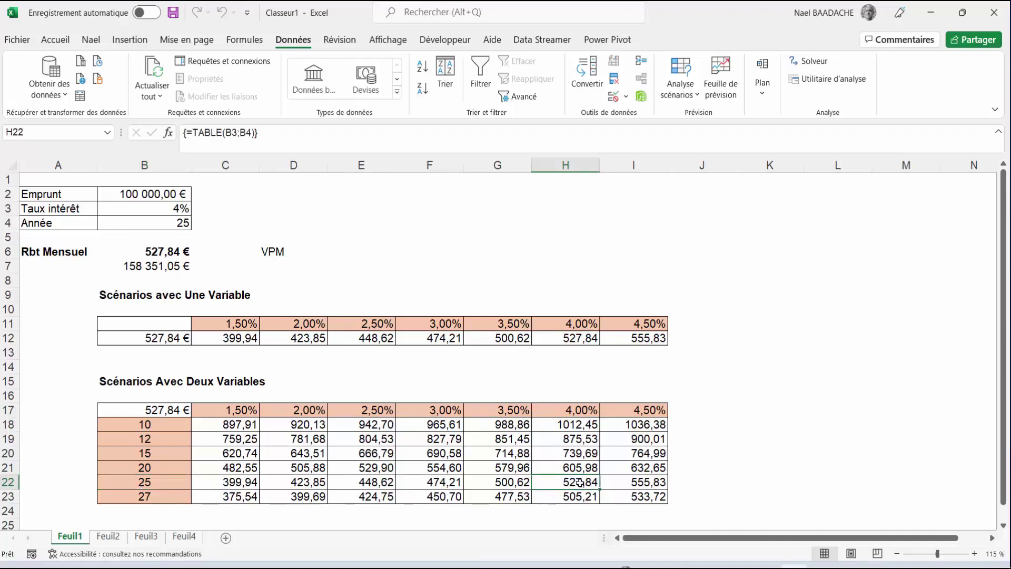
{"action": "left_click", "coordinate": [157, 255]}
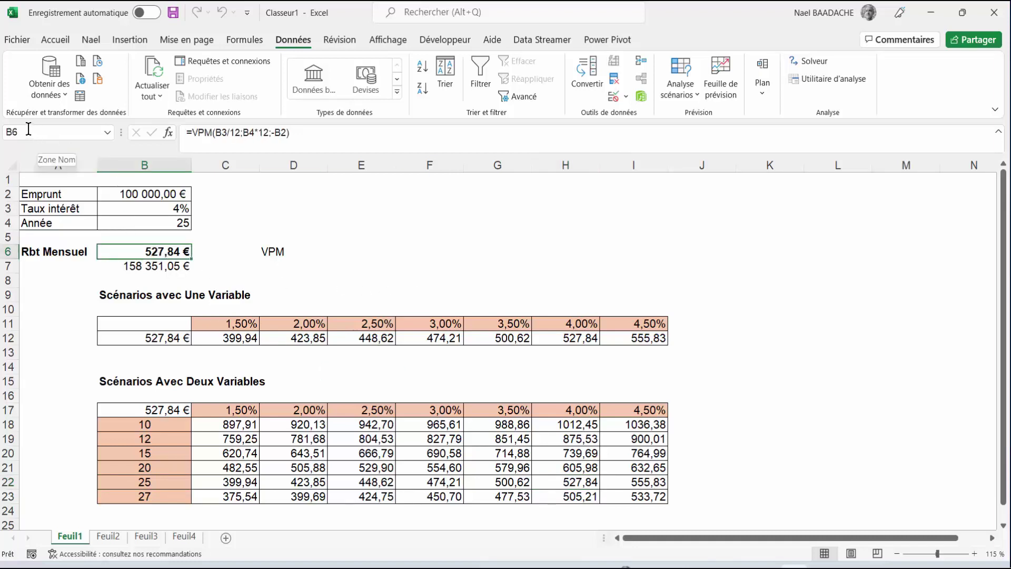
{"action": "left_click", "coordinate": [232, 425]}
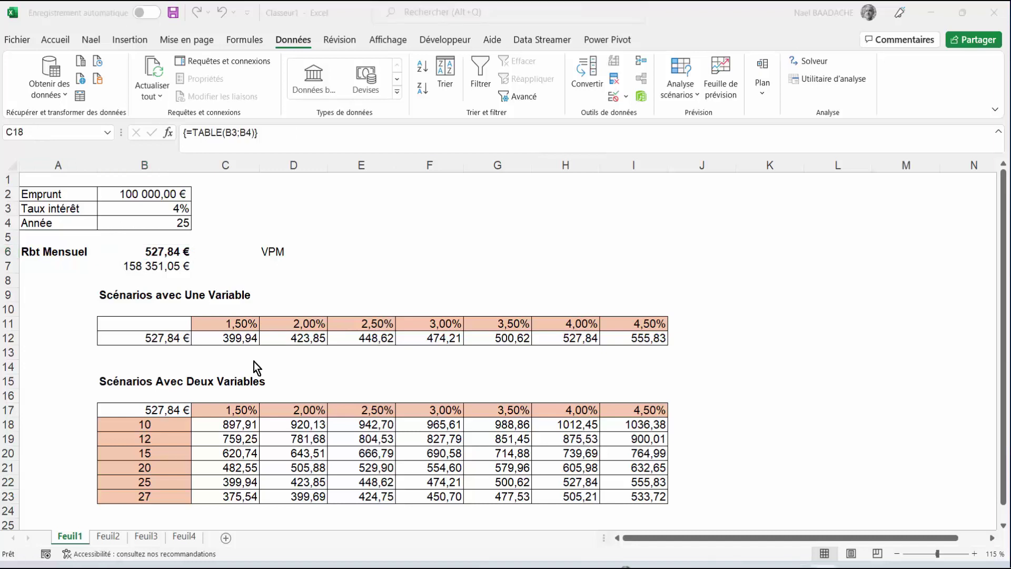
{"action": "left_click", "coordinate": [243, 340]}
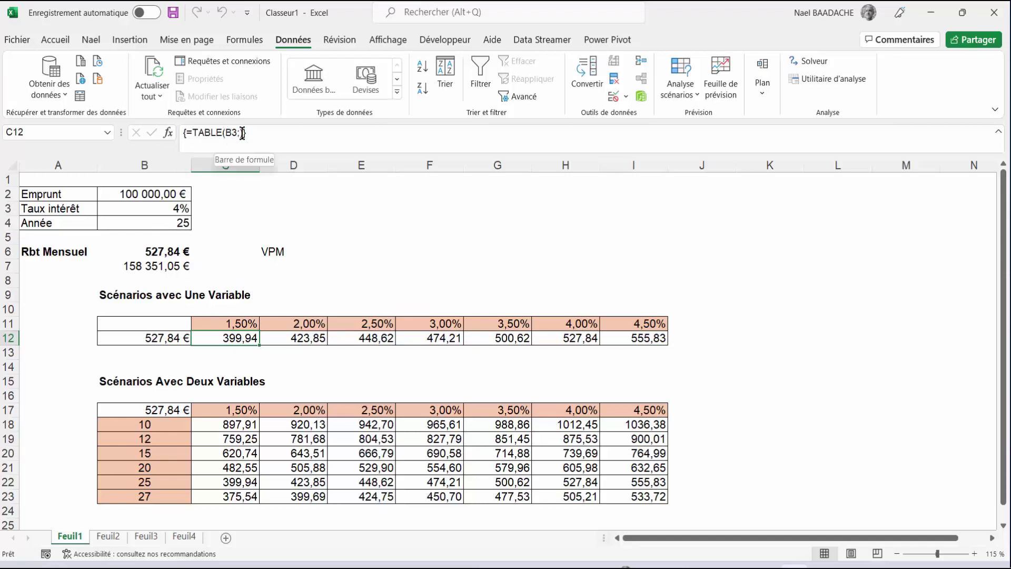
{"action": "left_click", "coordinate": [150, 207]}
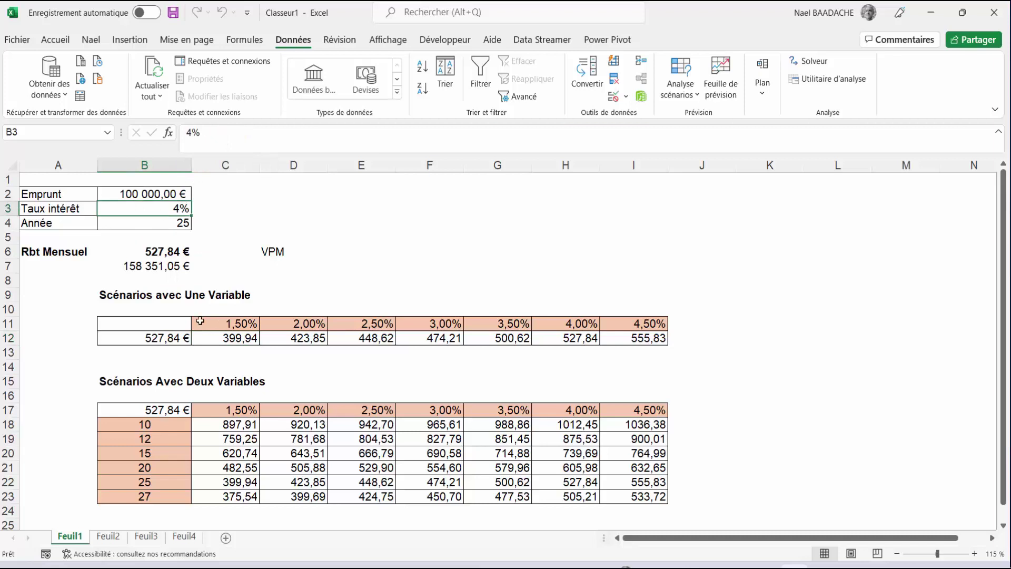
{"action": "left_click", "coordinate": [232, 426]}
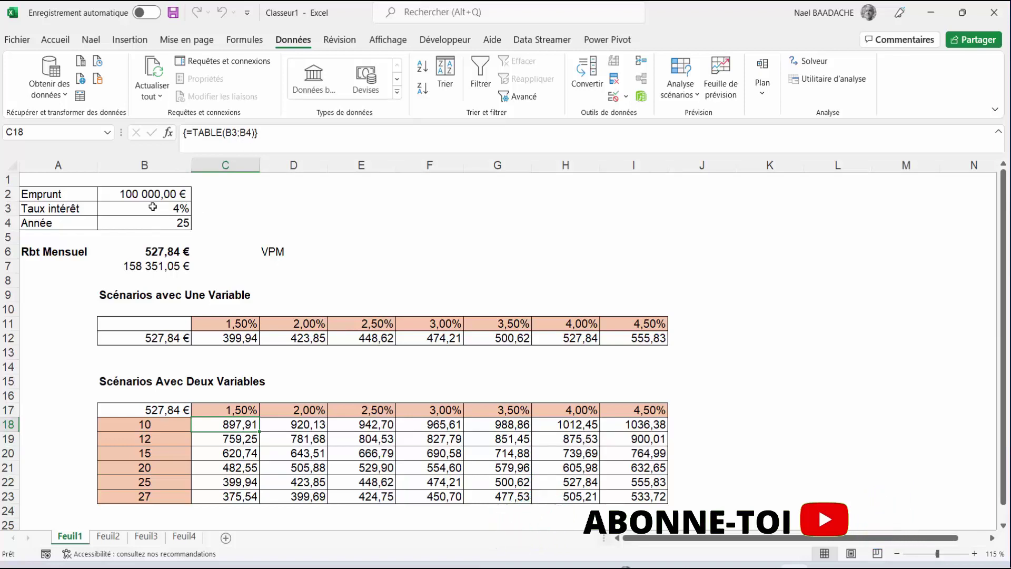
{"action": "left_click", "coordinate": [153, 207]}
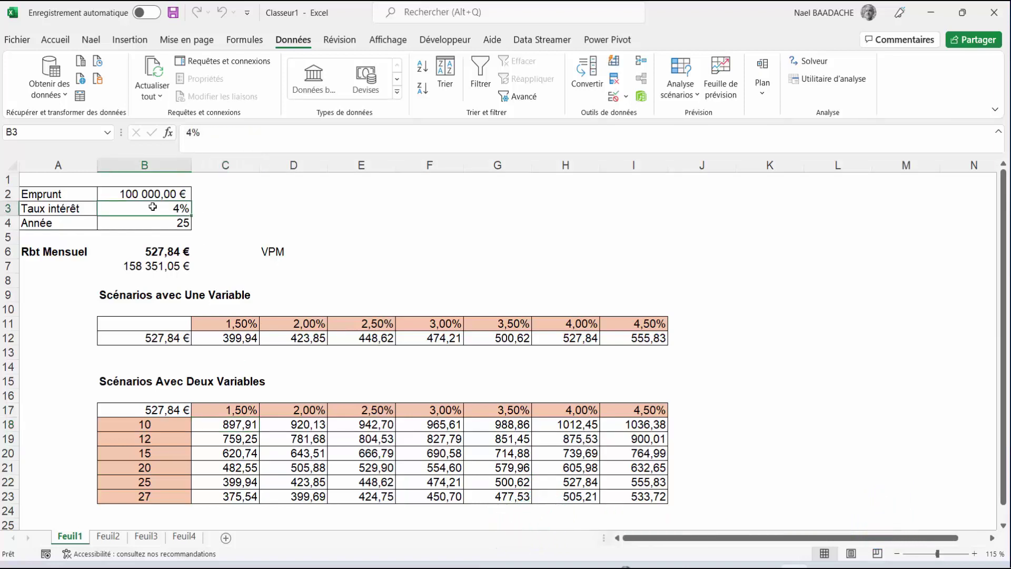
{"action": "left_click", "coordinate": [154, 223]}
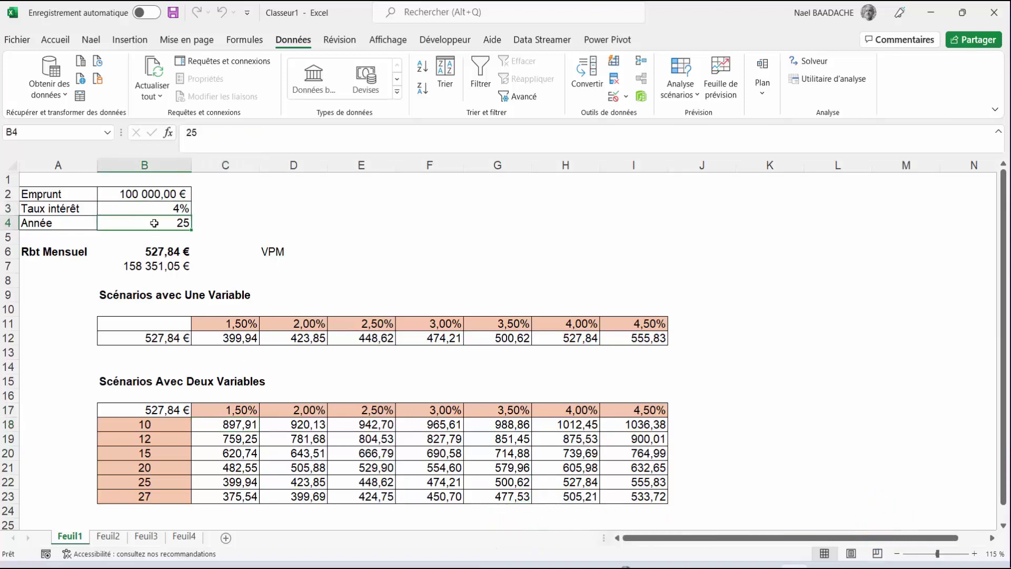
{"action": "left_click", "coordinate": [265, 444]}
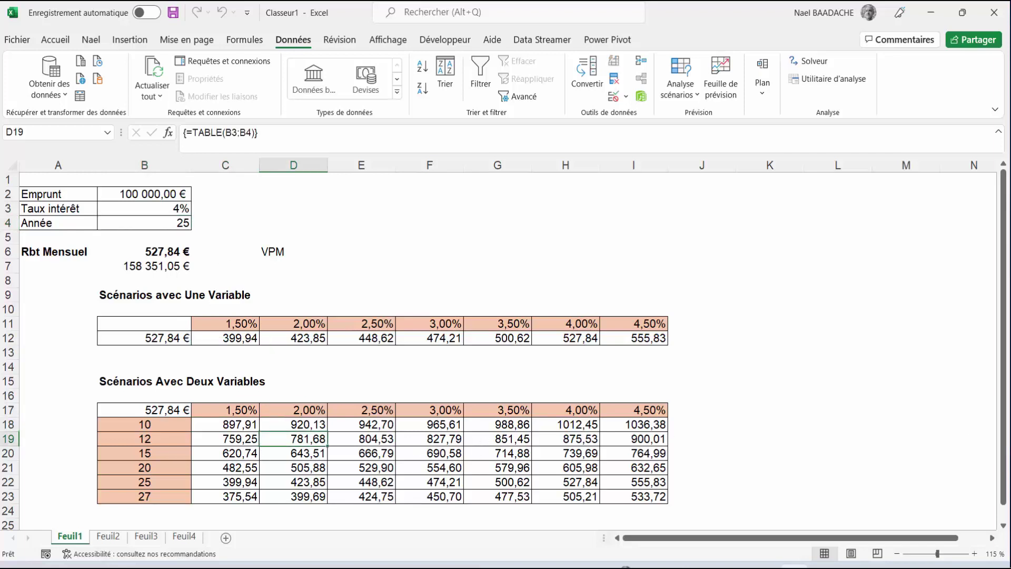